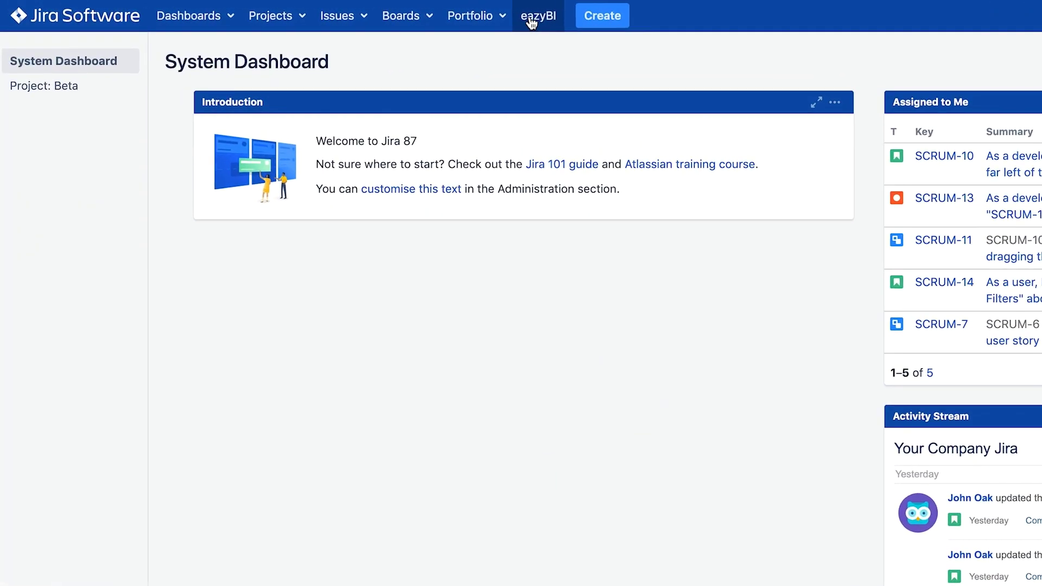
- Go from the Jira System Dashboard to eazyBI via the top navigation bar
click(532, 24)
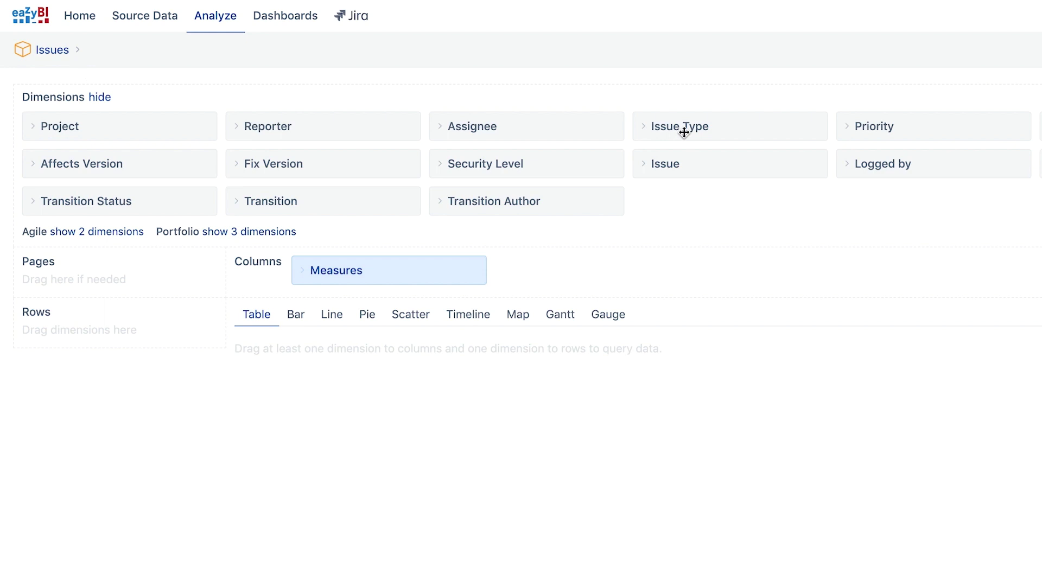
- Put Issue Type in rows and Priority in columns, expanded into individual priorities
drag(684, 132, 80, 342)
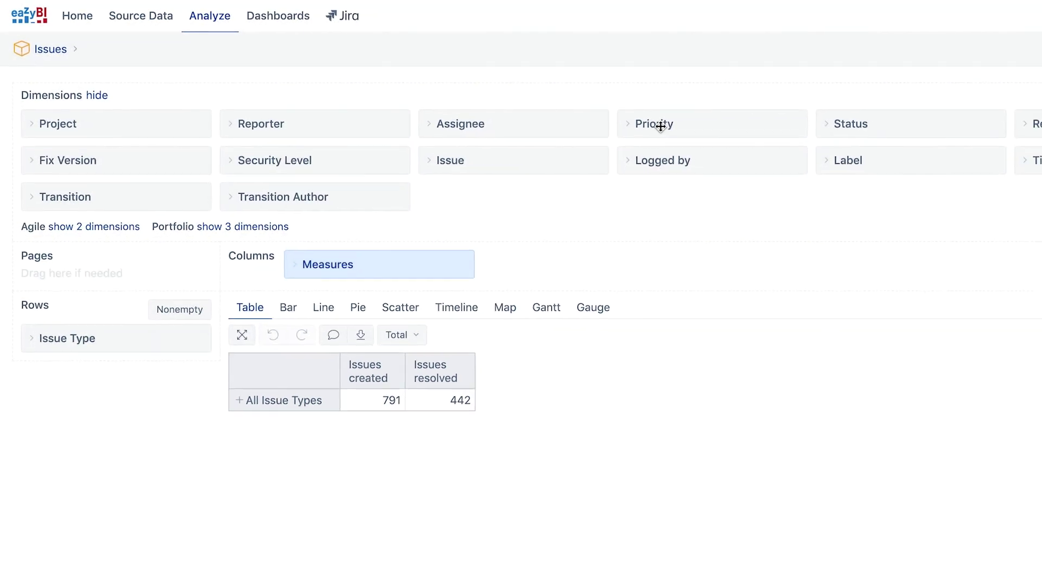
drag(677, 130, 718, 276)
drag(648, 251, 648, 255)
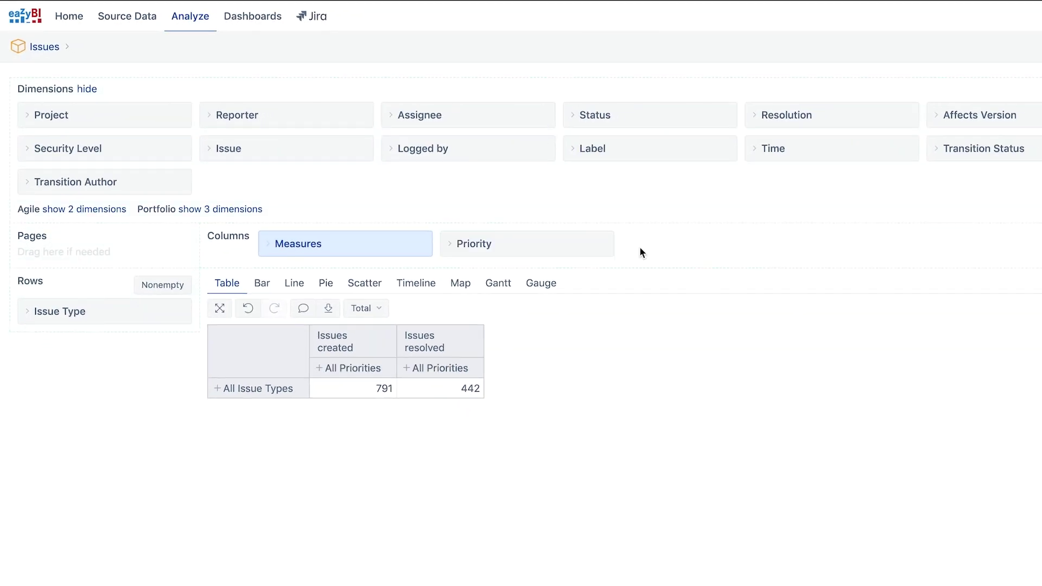
click(320, 368)
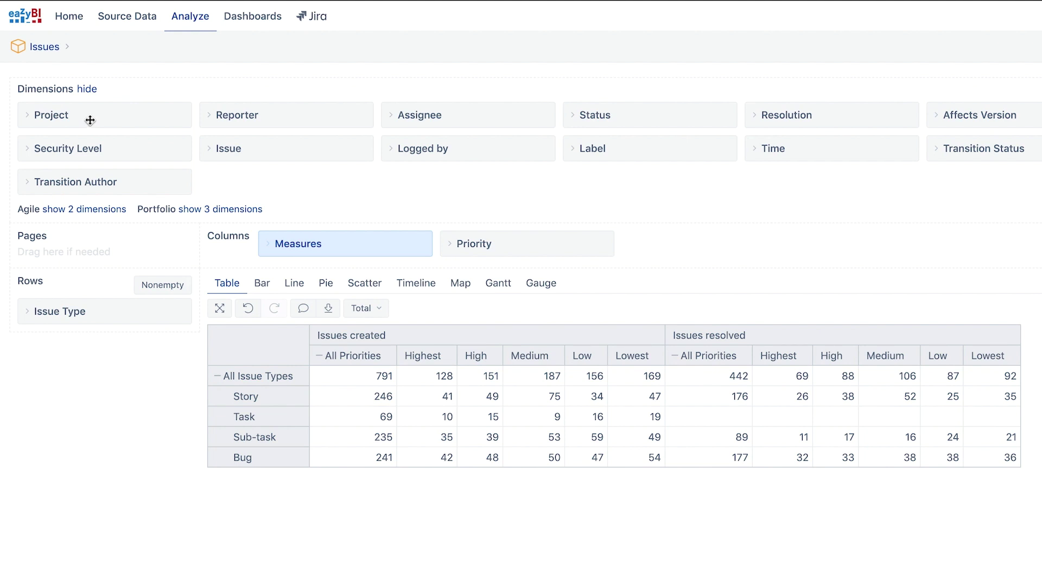
- Add Project as a page filter set to Alpha
drag(90, 120, 95, 266)
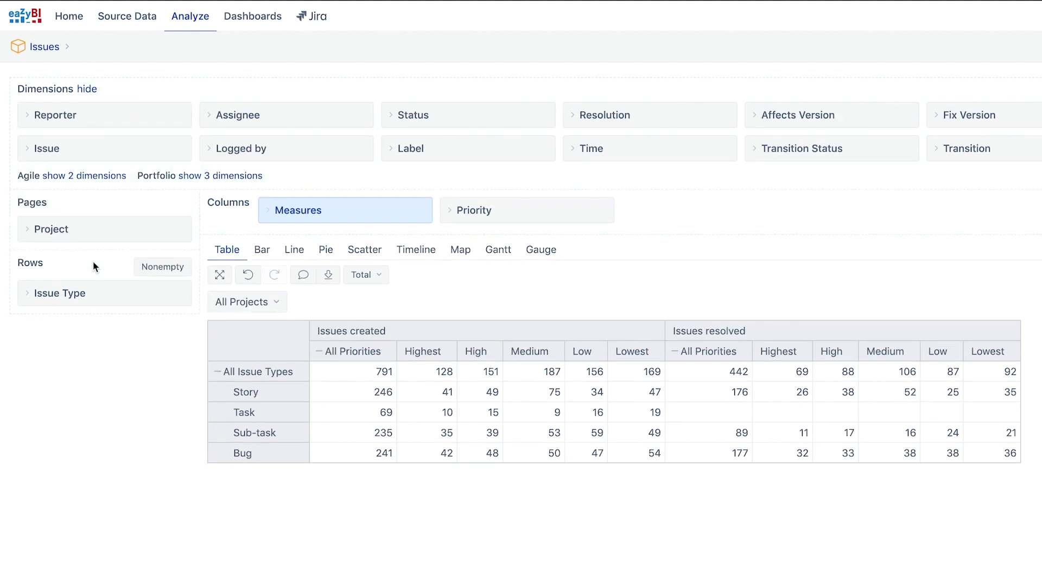
click(279, 311)
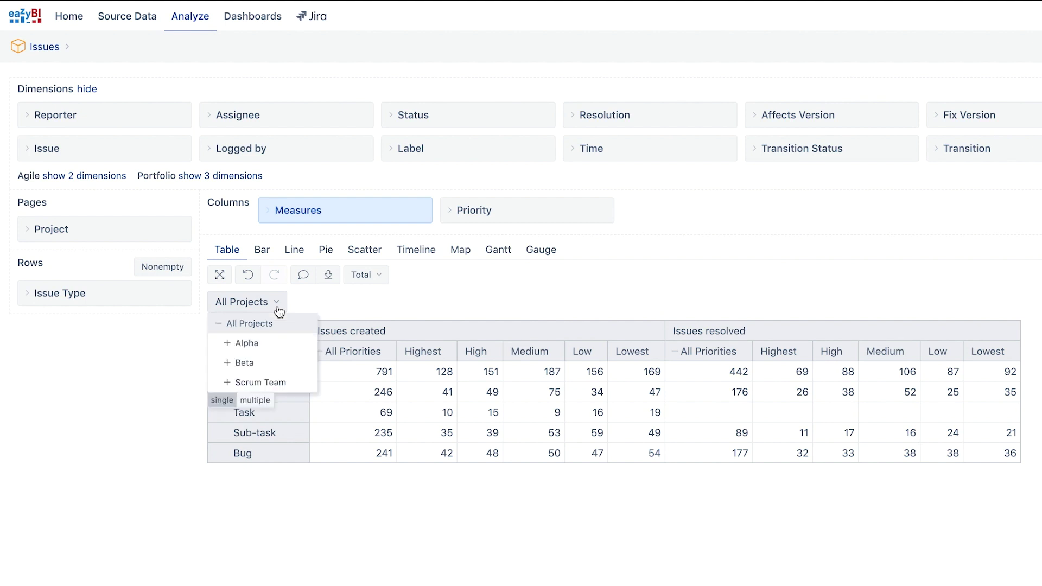
click(269, 344)
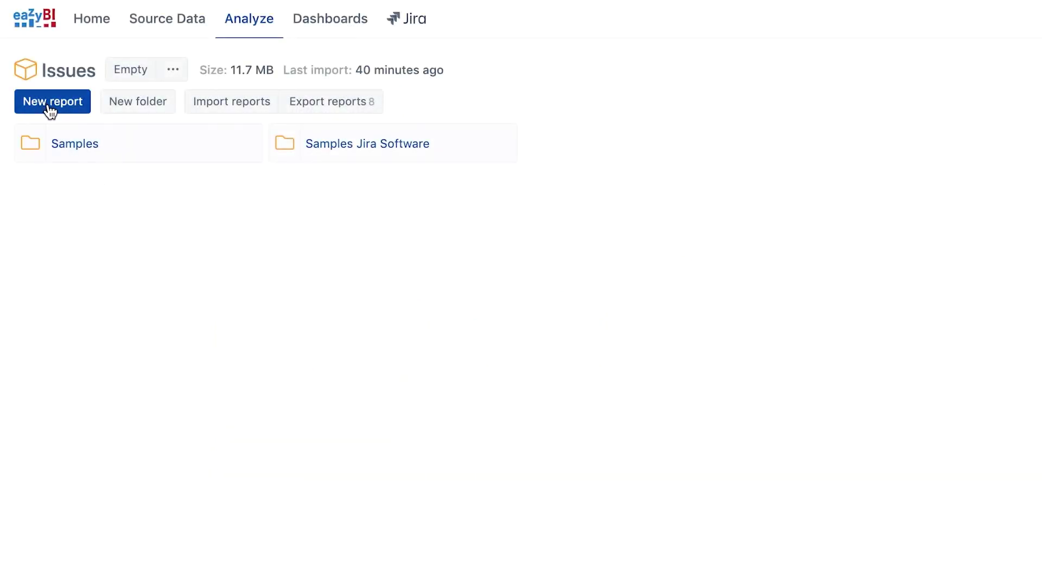
- Start a new report and expand the predefined Issues measures list
click(50, 111)
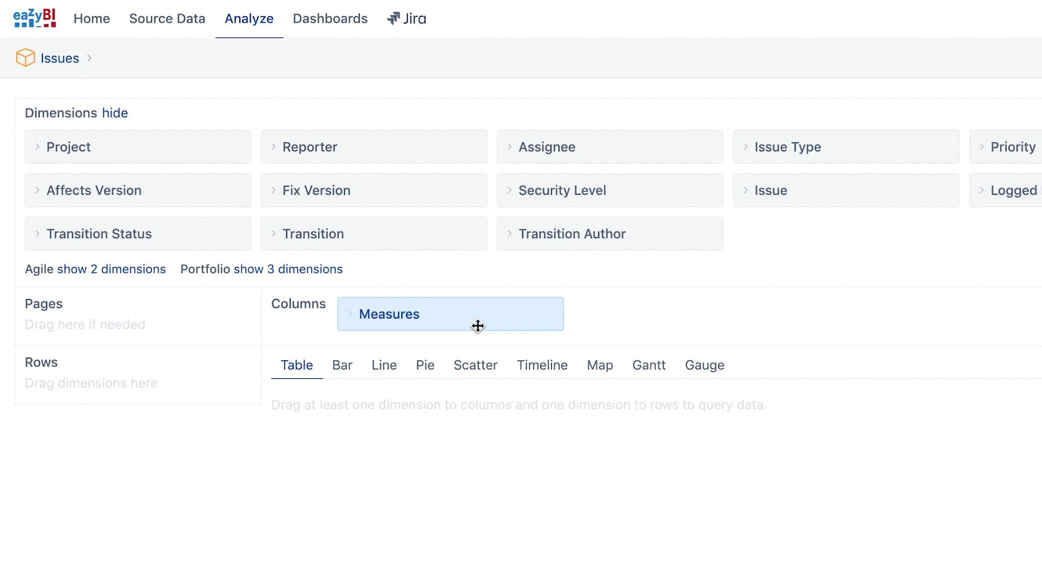
click(478, 326)
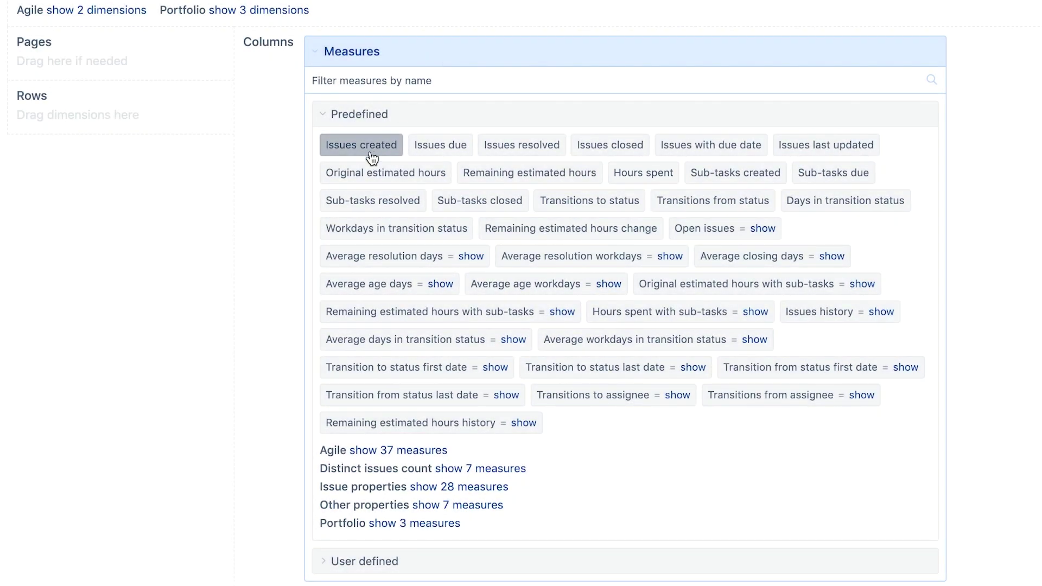
- Swap Issues created for Issues resolved and Hours spent as the report's measures
click(373, 158)
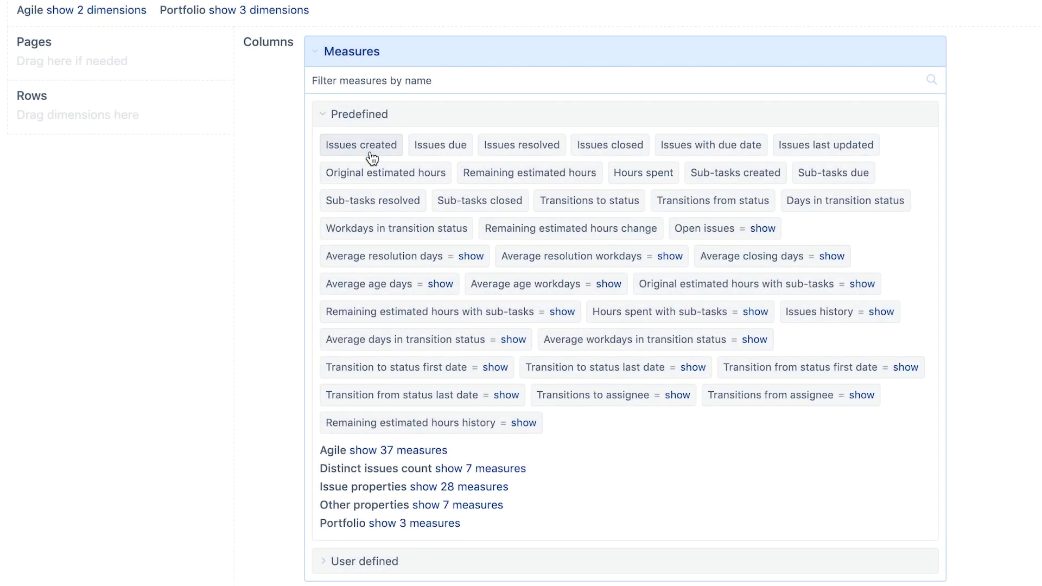
click(523, 156)
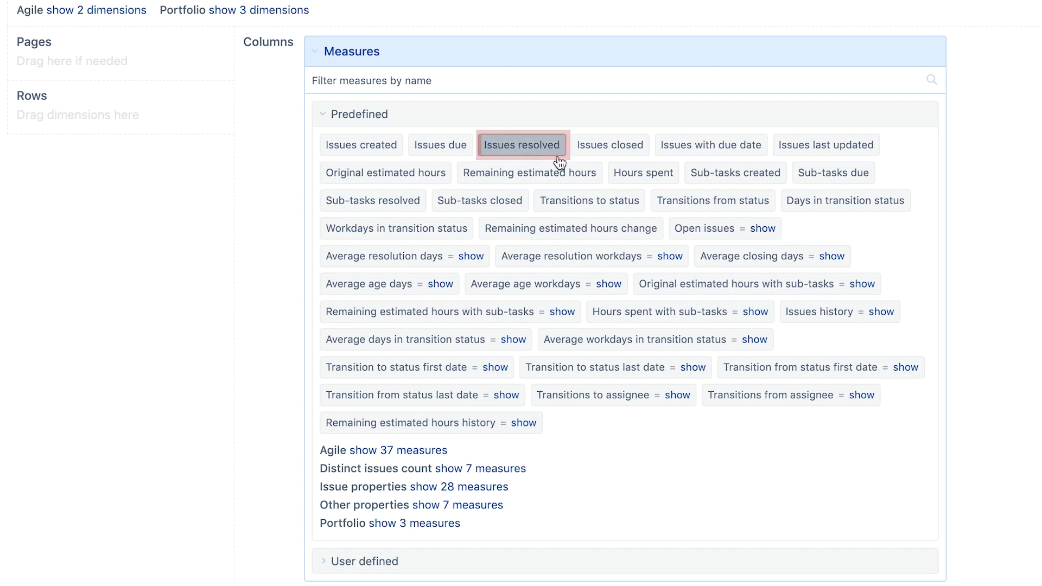
click(653, 181)
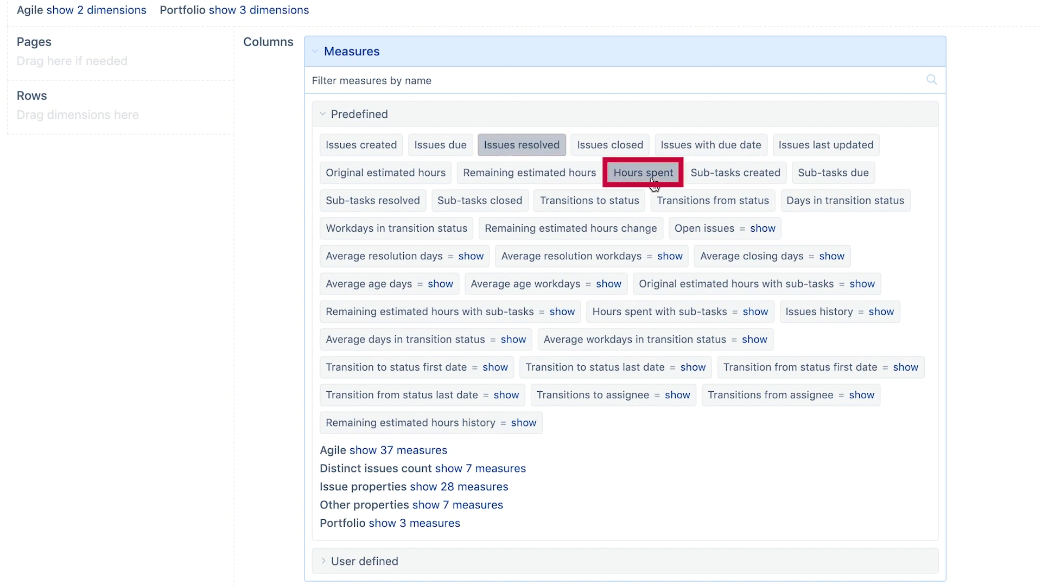
click(642, 58)
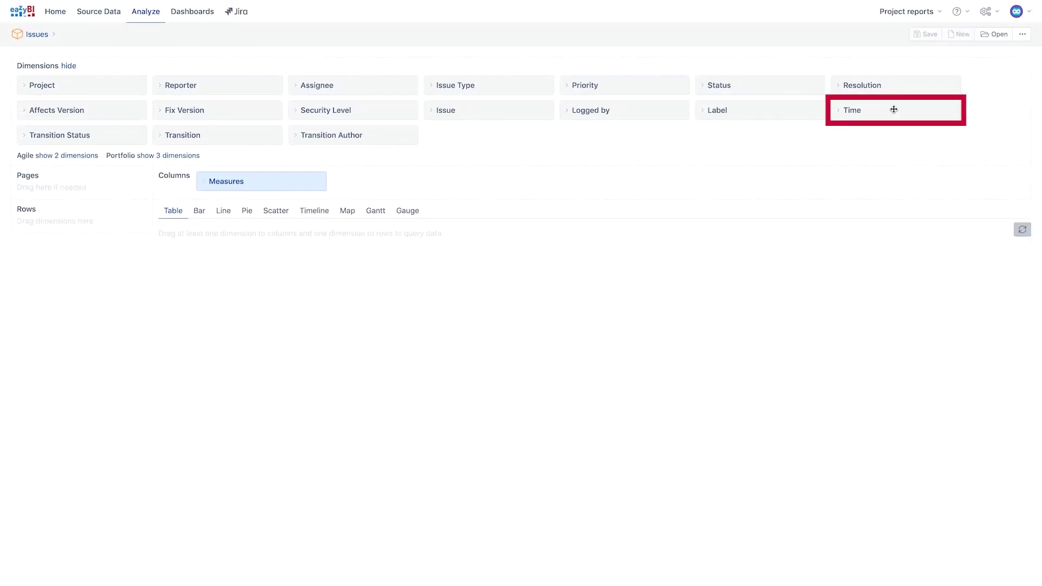
- Put Time in rows and drill down through 2019 and Q1 2019 to January 2019 days
mouse_move(894, 110)
mouse_down()
mouse_move(419, 135)
mouse_move(125, 230)
mouse_up()
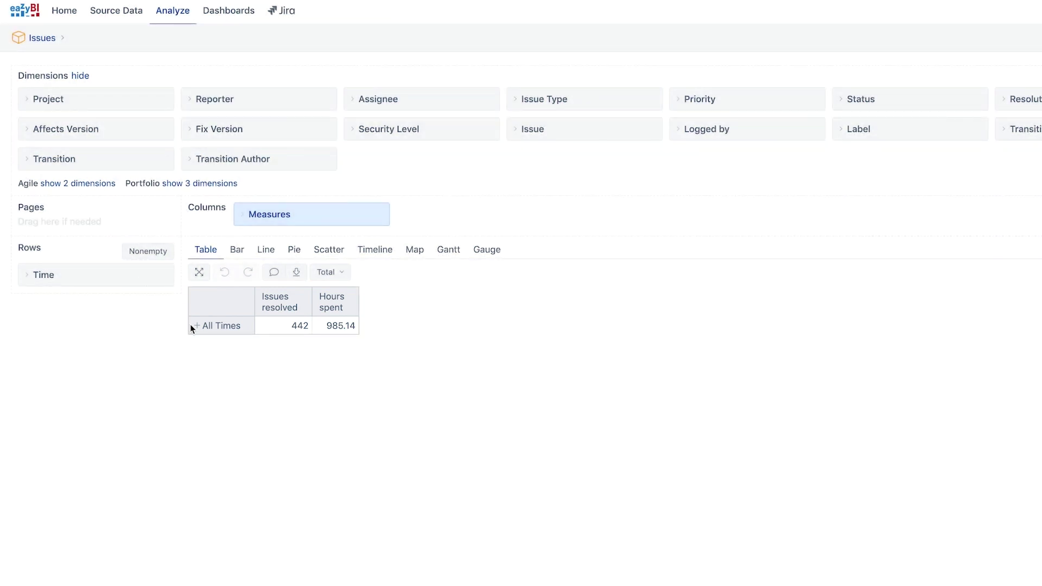
click(196, 326)
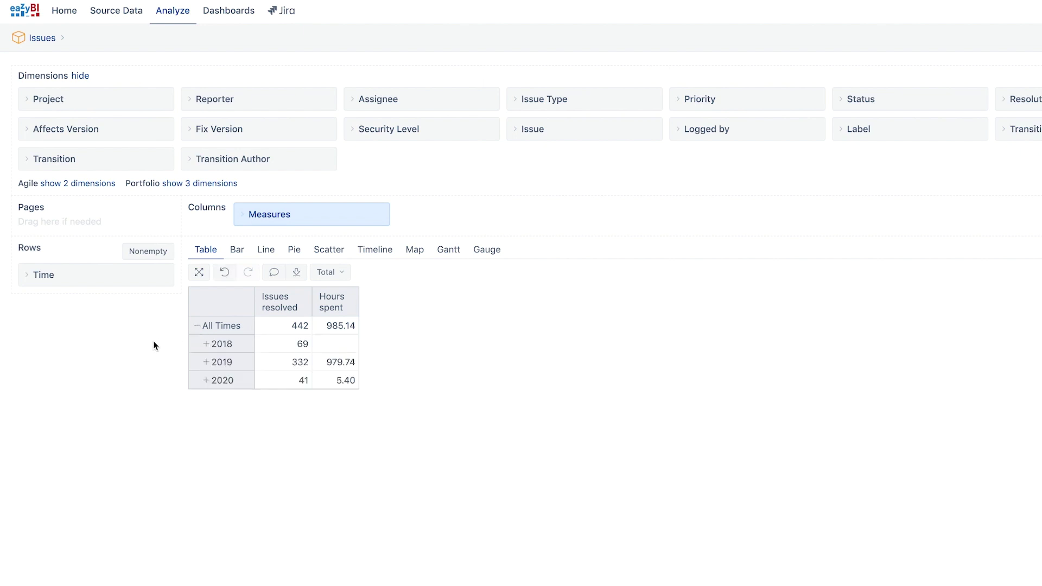
click(206, 363)
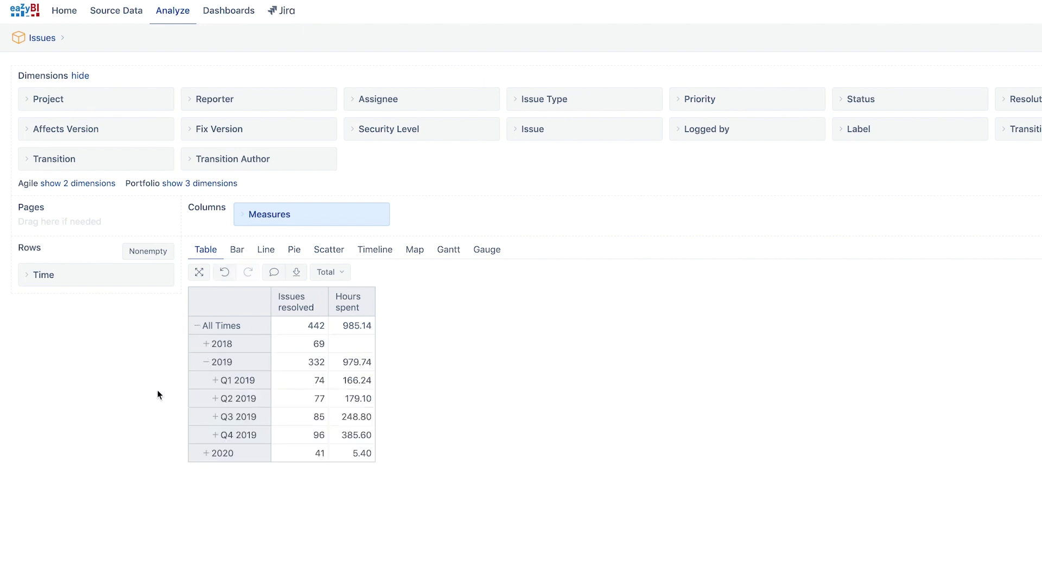
click(215, 380)
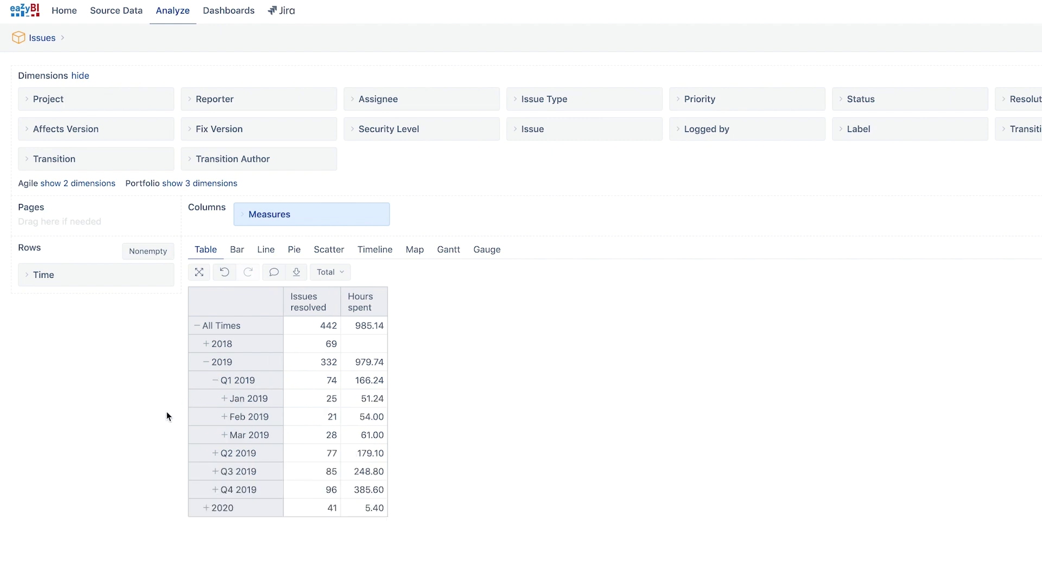
click(225, 400)
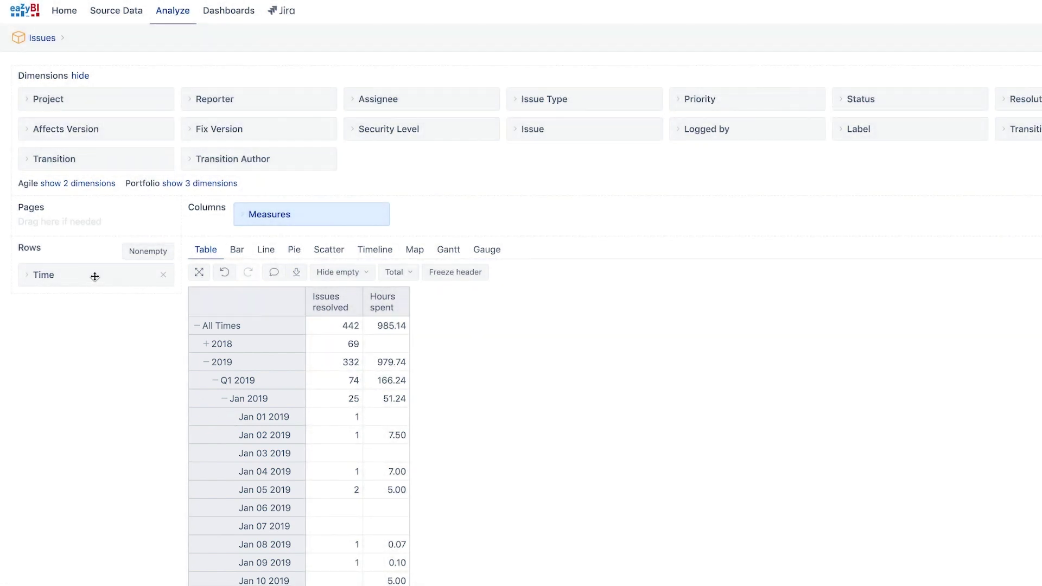
- Show every month from Oct 2018 onward as a row using the Time Month level
click(95, 277)
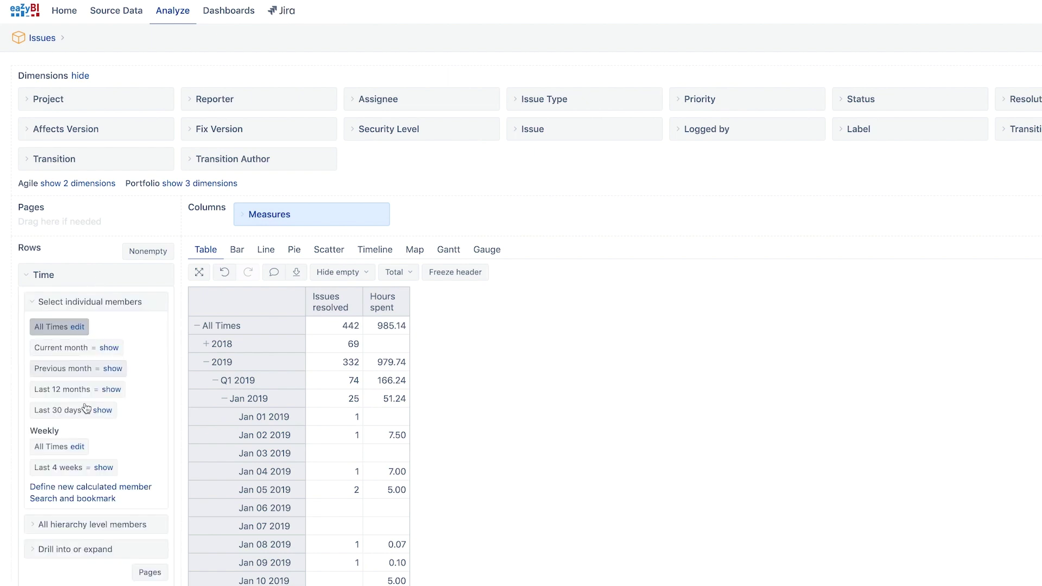
click(103, 525)
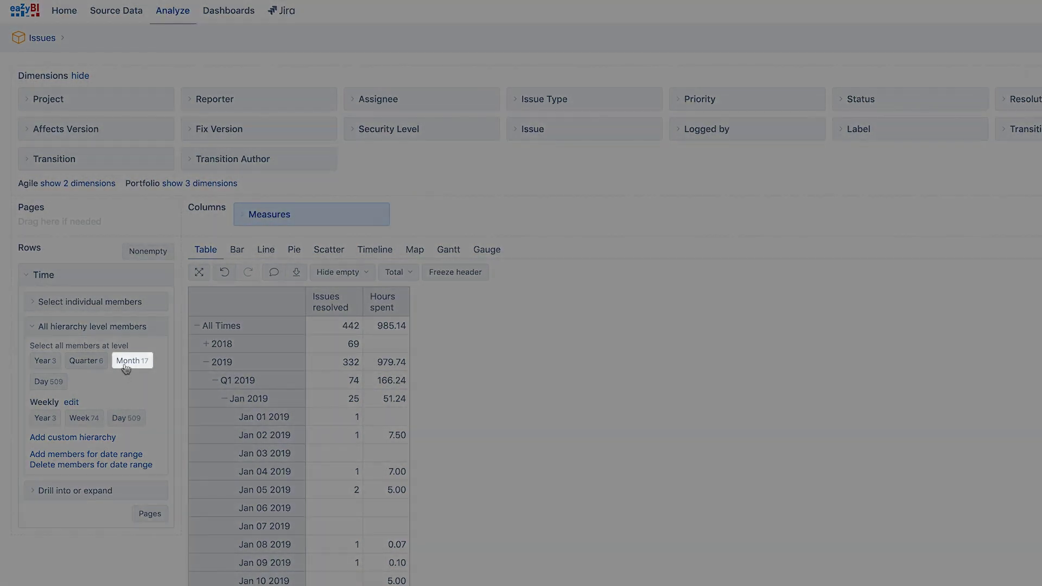
click(126, 364)
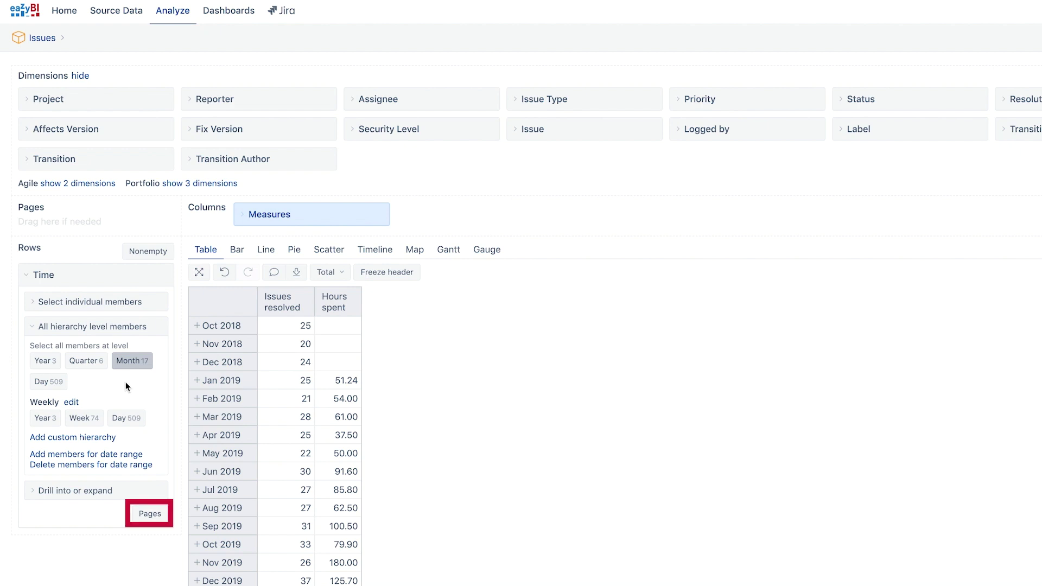
- Add a Time page filter set to 2019 so rows show Jan–Dec 2019
click(150, 513)
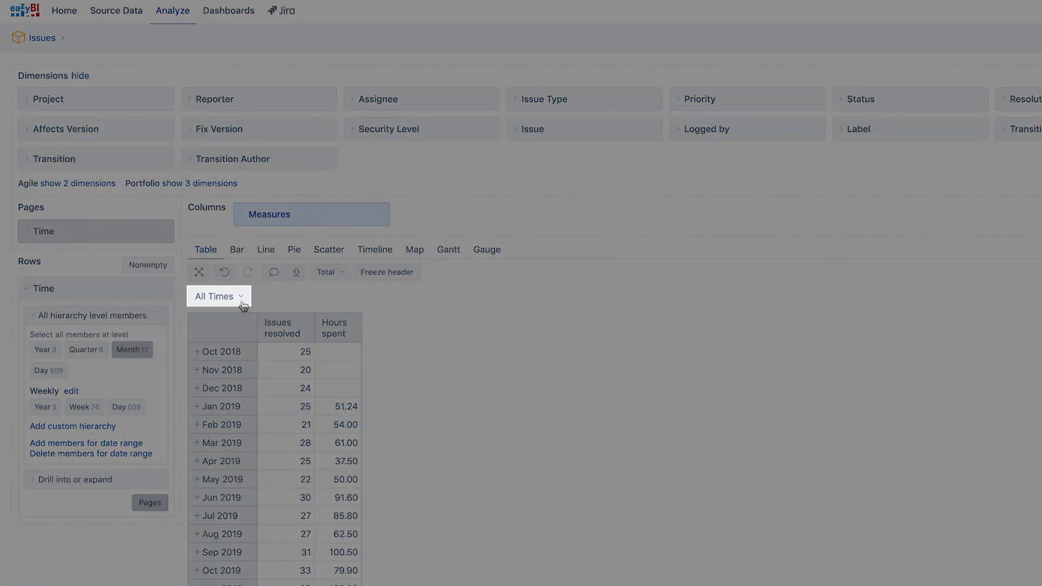
click(243, 297)
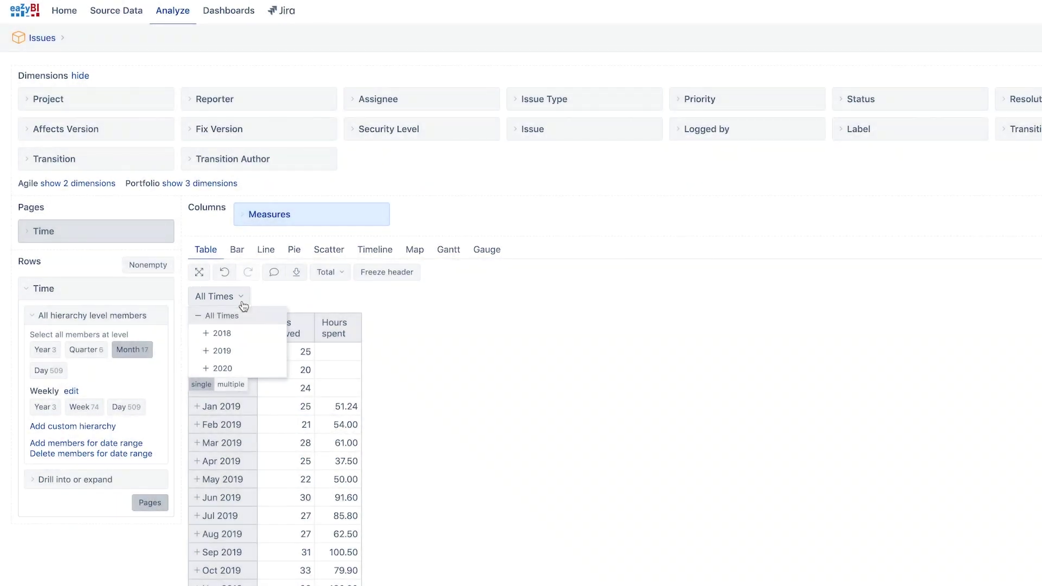
click(226, 352)
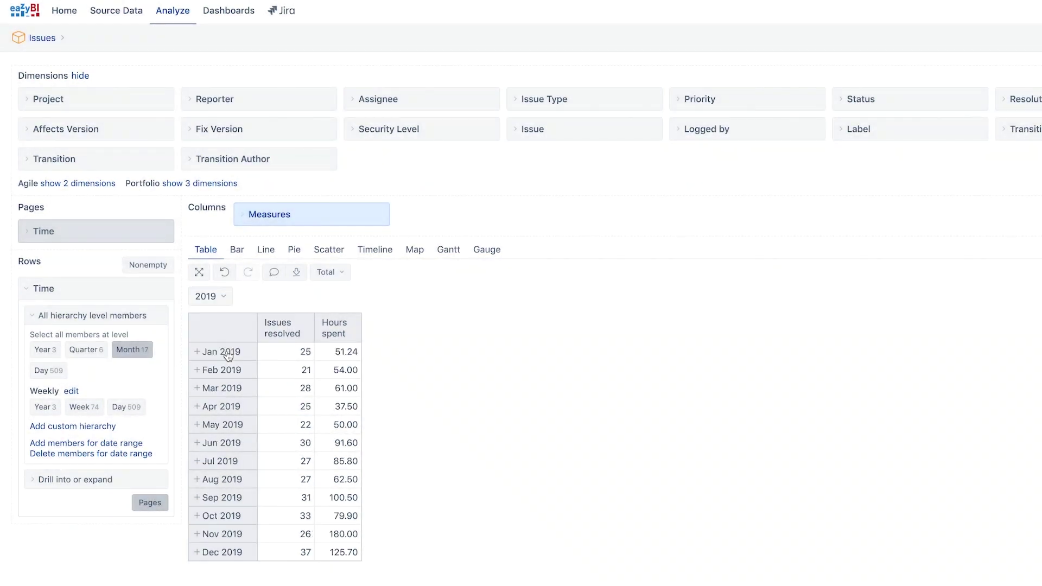
click(104, 288)
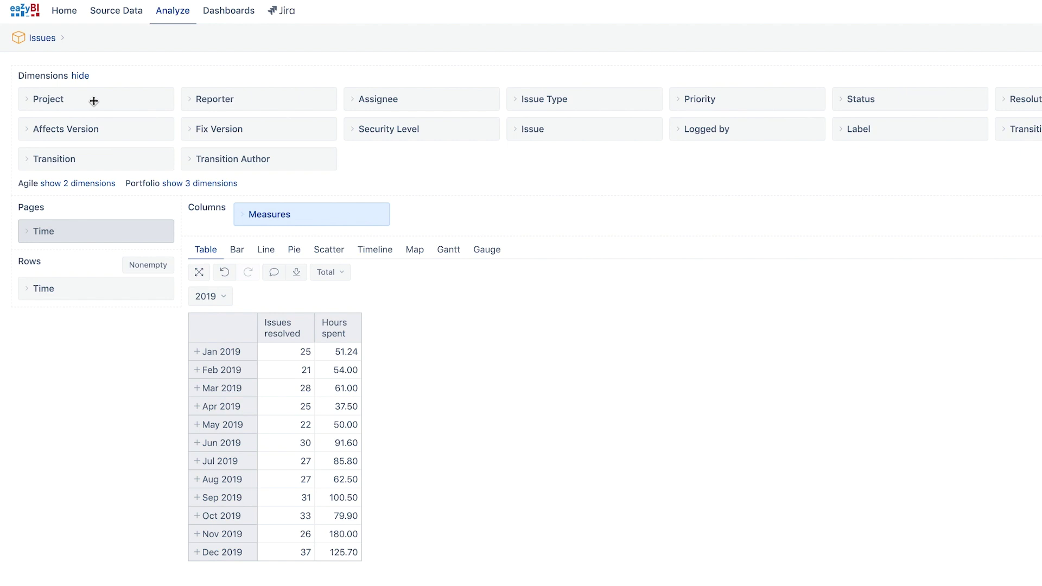
- Add a Project page filter with both Alpha and Beta selected
drag(93, 101, 94, 256)
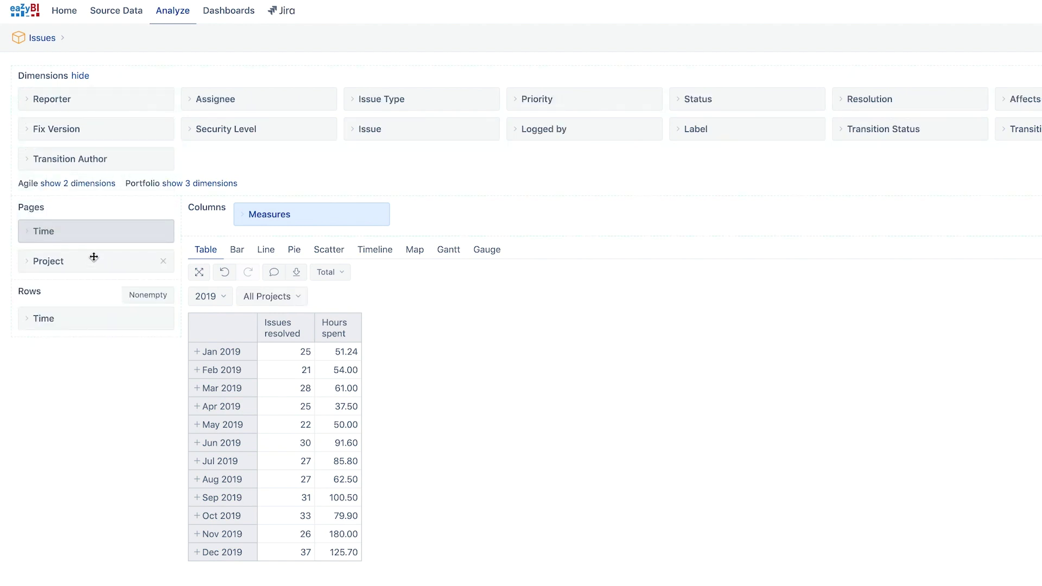
click(300, 298)
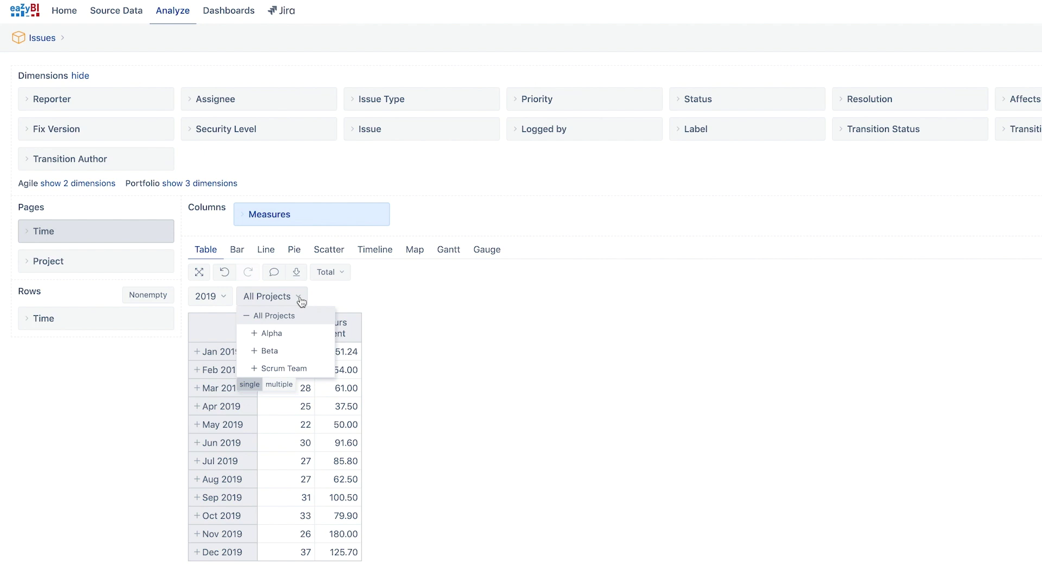
click(283, 386)
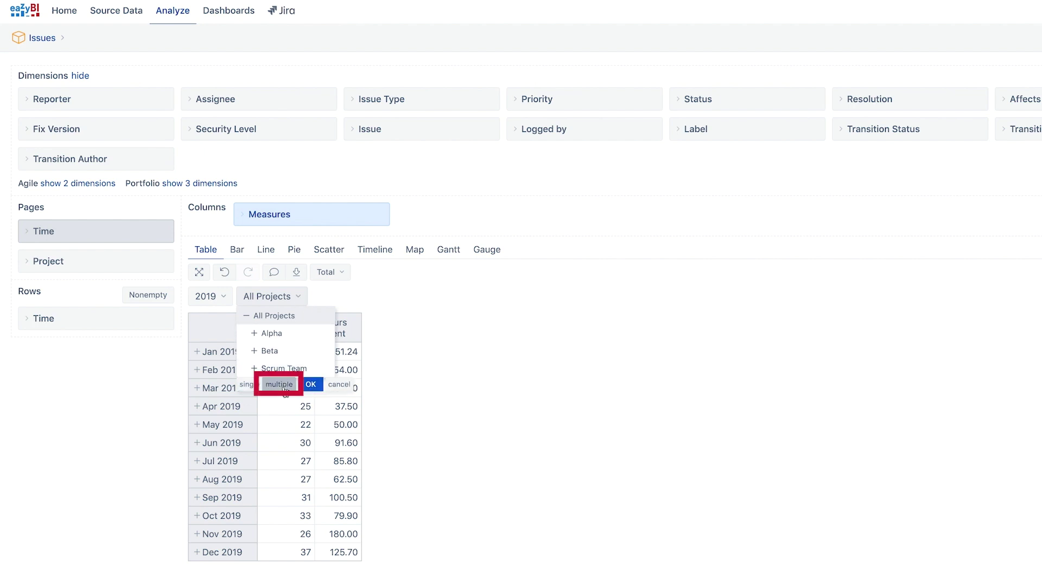
click(273, 335)
click(279, 350)
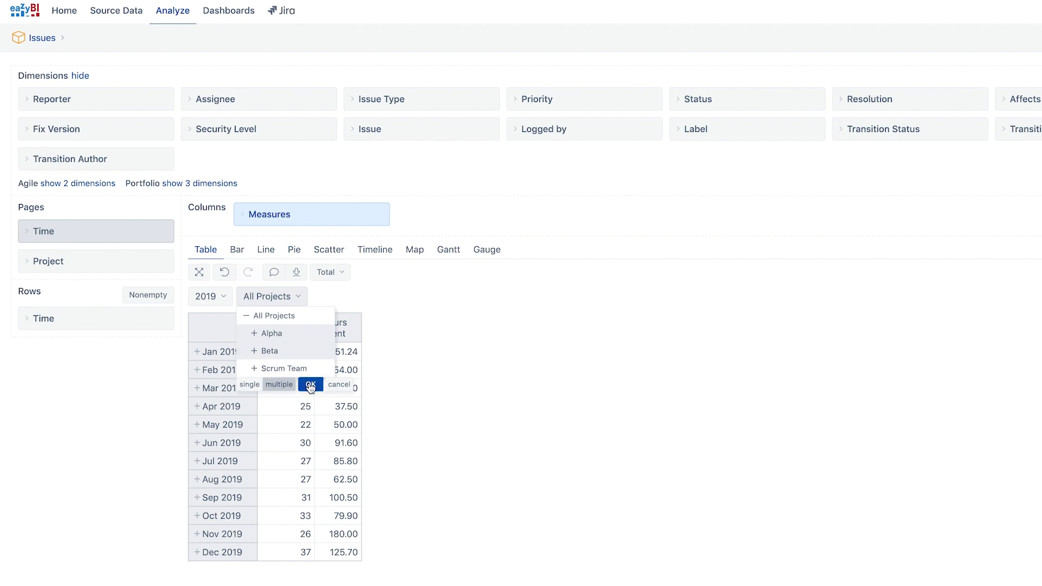
click(310, 385)
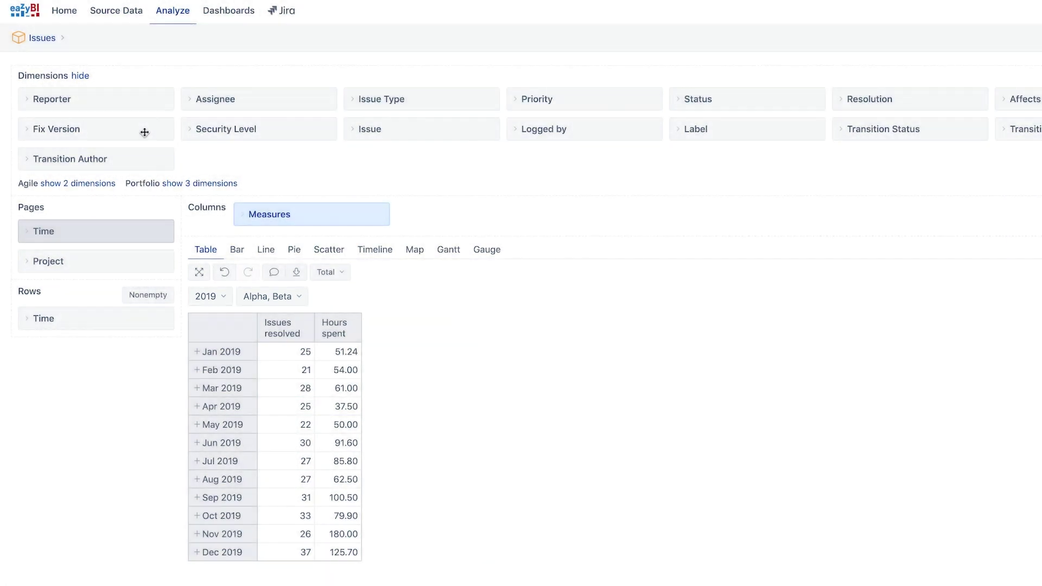
- Add Fix Version to Pages, left at All Fix Versions
drag(145, 132, 139, 277)
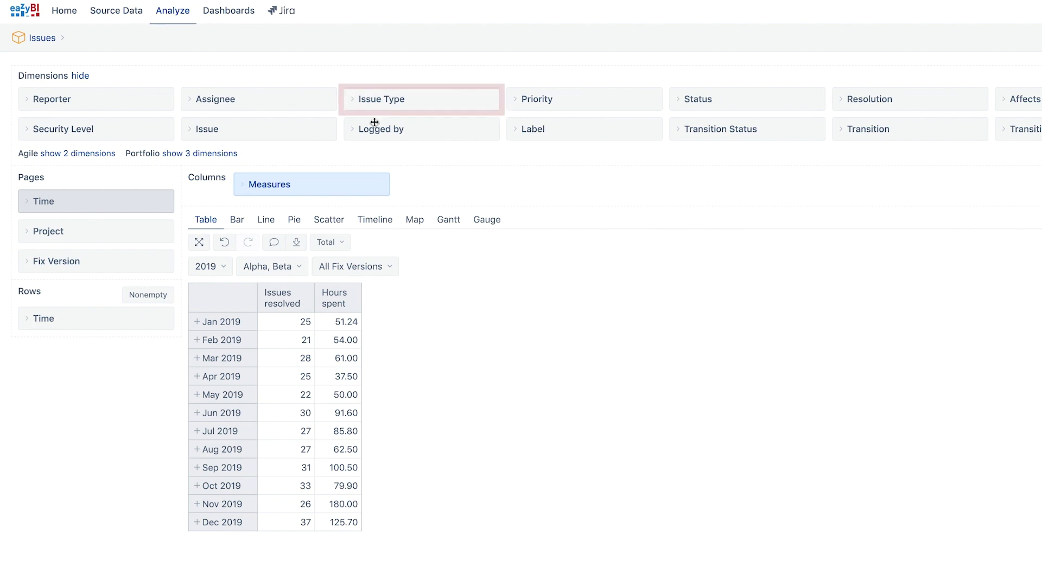
- Split the measures into Story, Task, Sub-task and Bug columns, keeping 2019 months as rows
drag(421, 103, 485, 196)
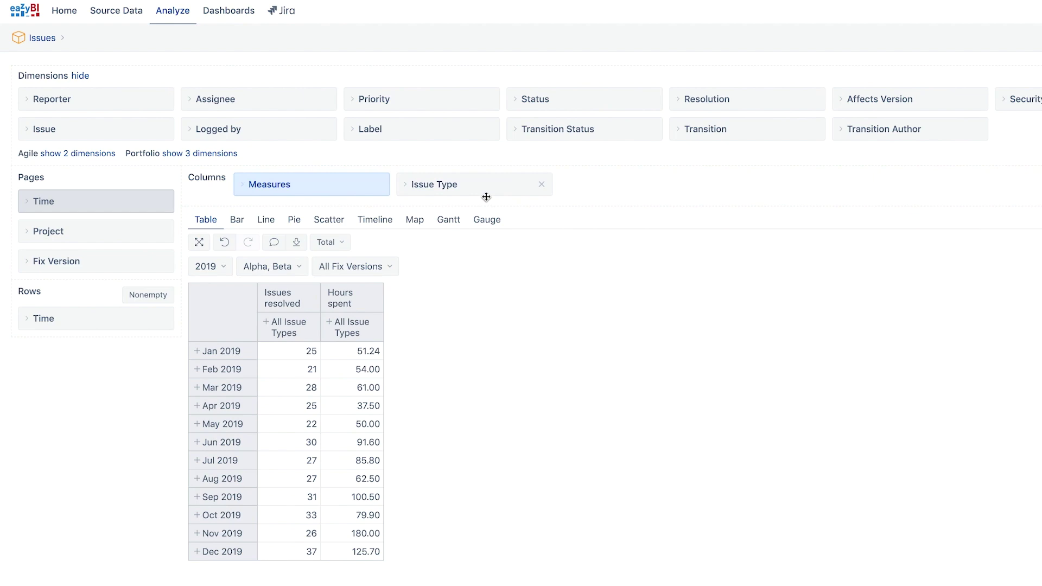
click(266, 323)
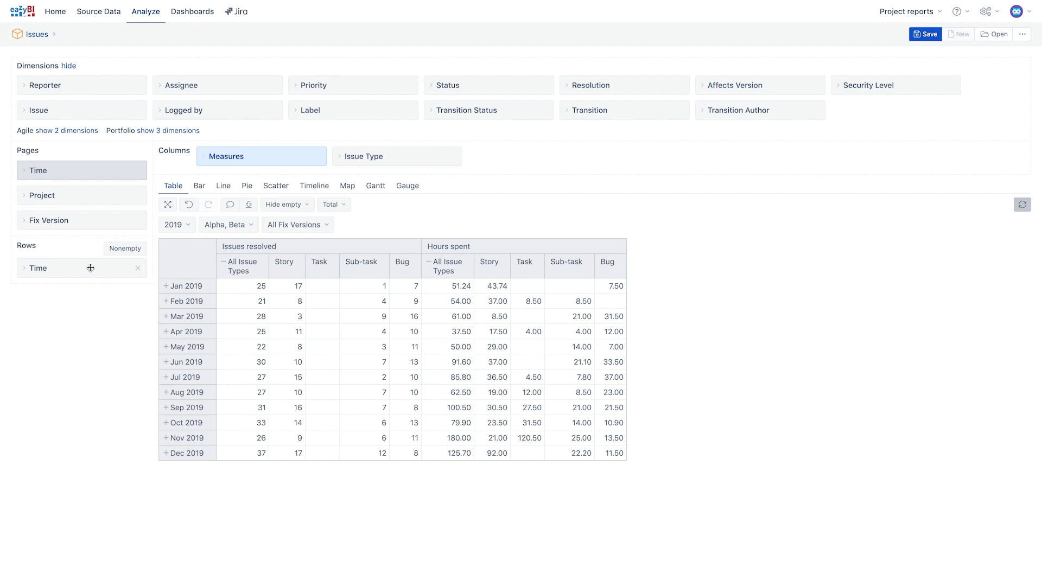
drag(91, 267, 522, 157)
drag(426, 159, 114, 267)
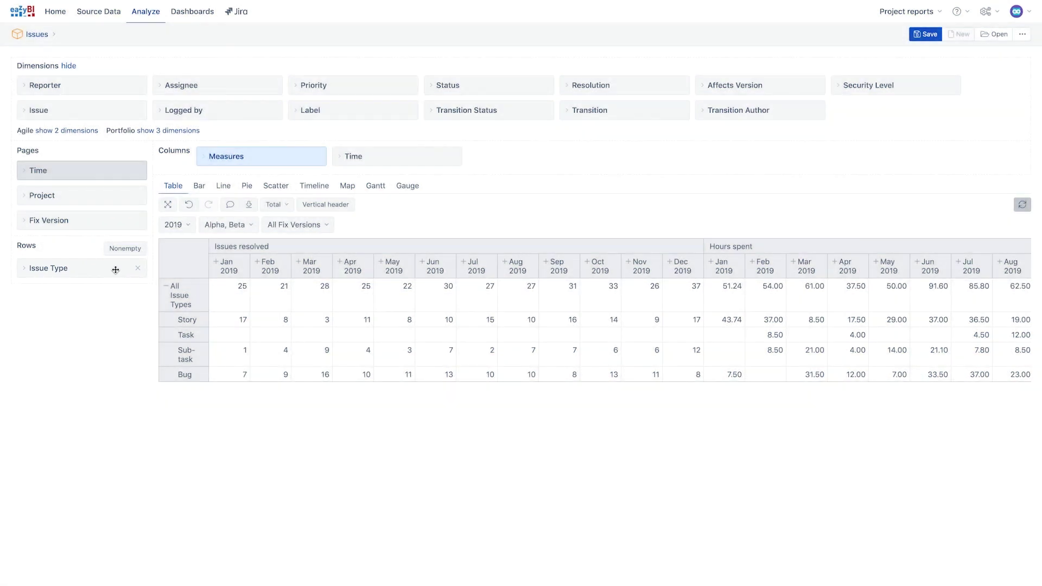
drag(115, 270, 417, 157)
drag(521, 156, 73, 262)
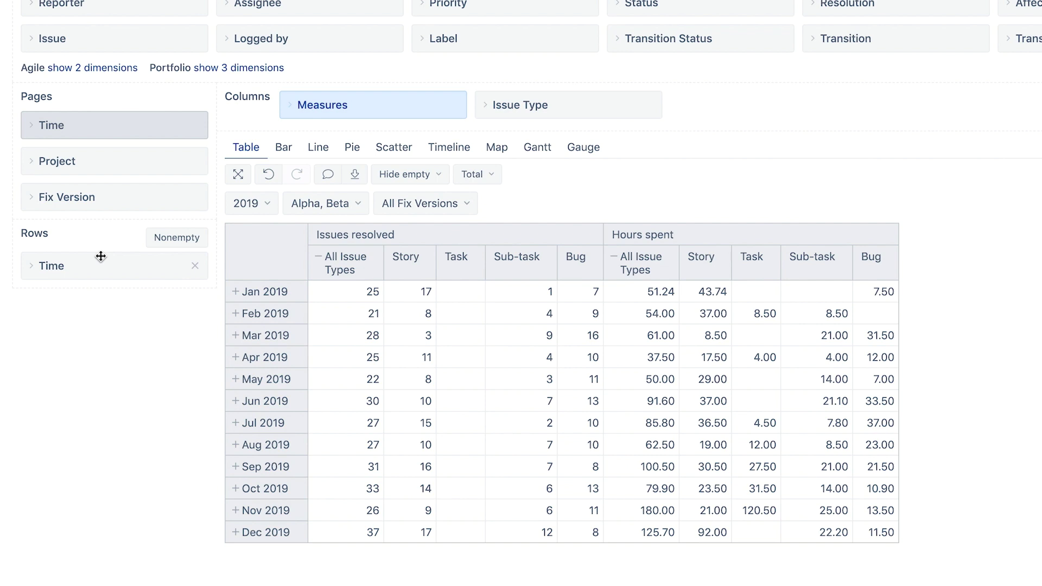
click(400, 263)
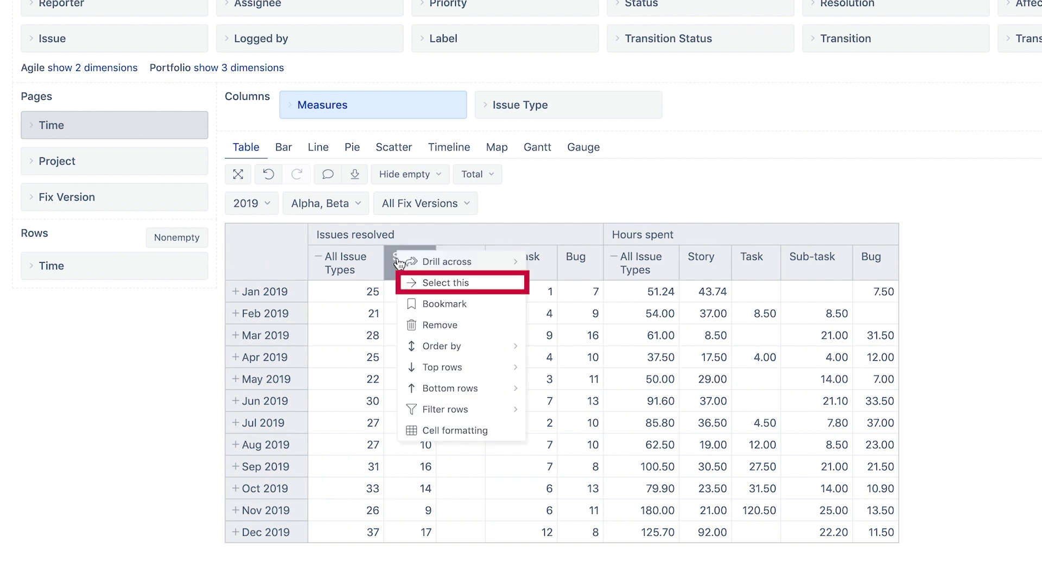
click(442, 284)
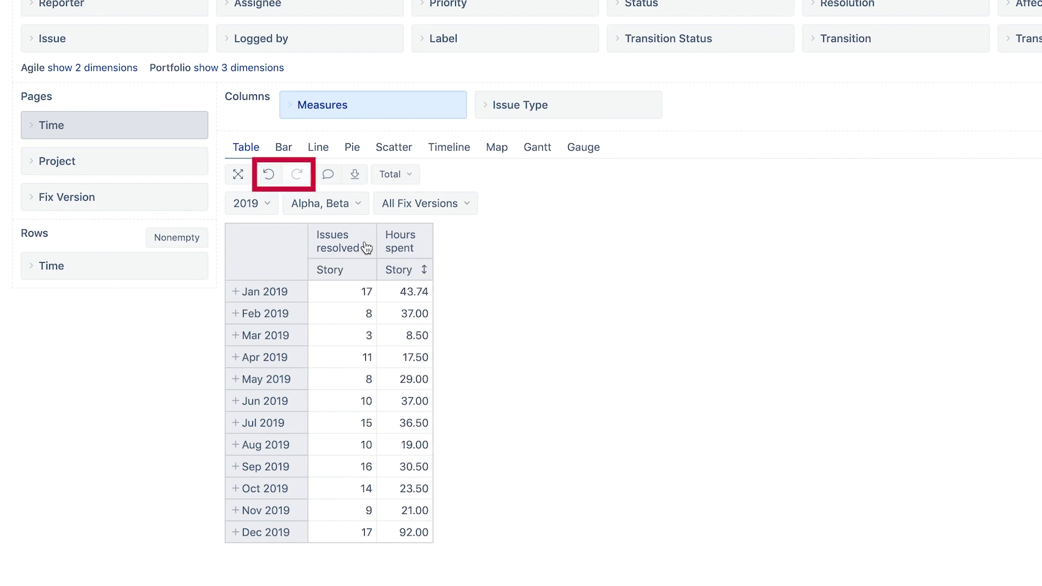
click(269, 175)
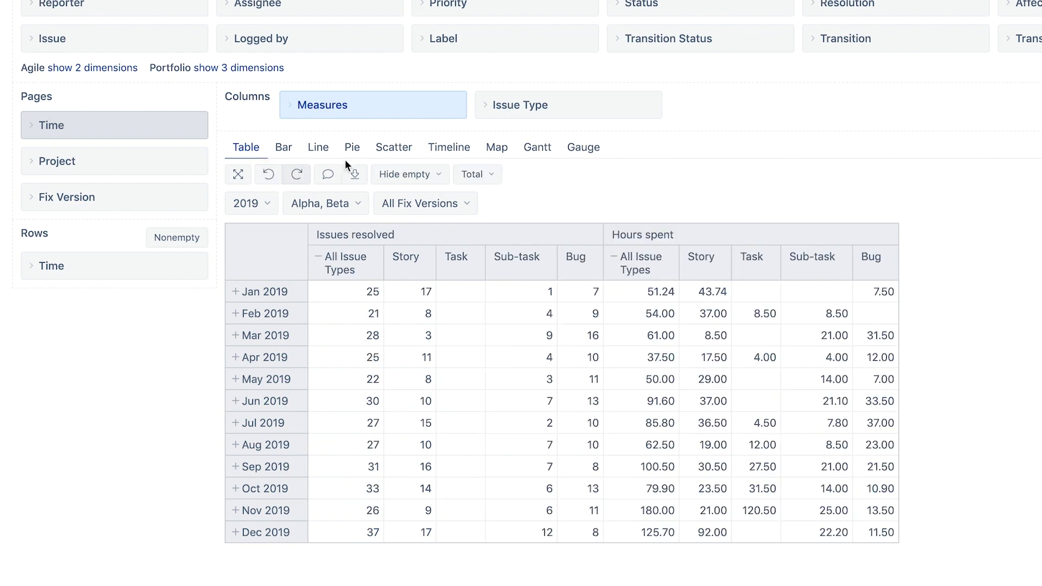
- Search for and bookmark the Bug and Story issue types
click(486, 107)
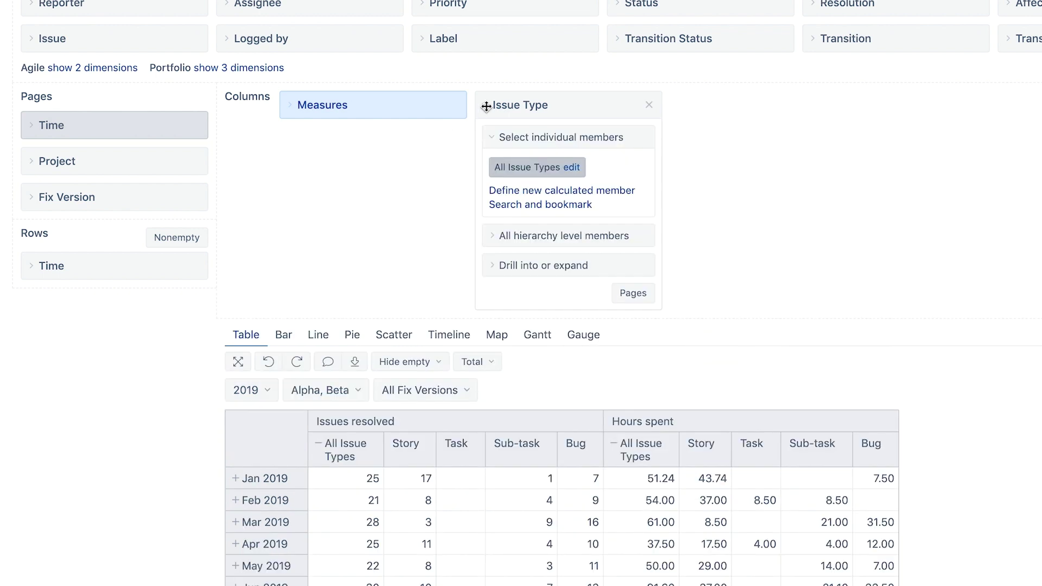
click(559, 209)
text(Bug)
click(510, 242)
key(BackSpace)
key(BackSpace)
key(BackSpace)
text(Stor)
click(511, 243)
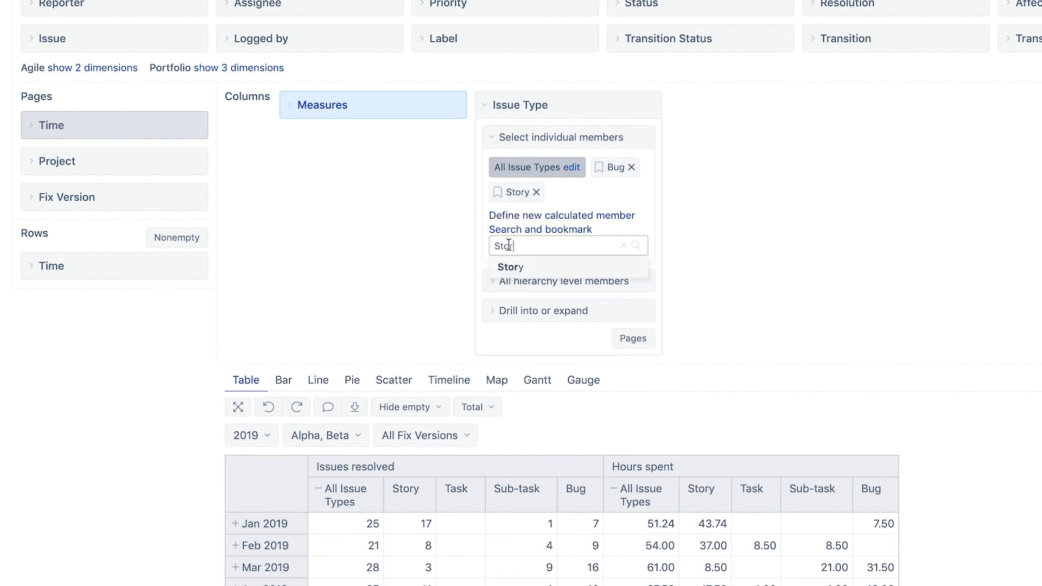
- Collapse All Issue Types and show only Bug and Story columns
click(318, 491)
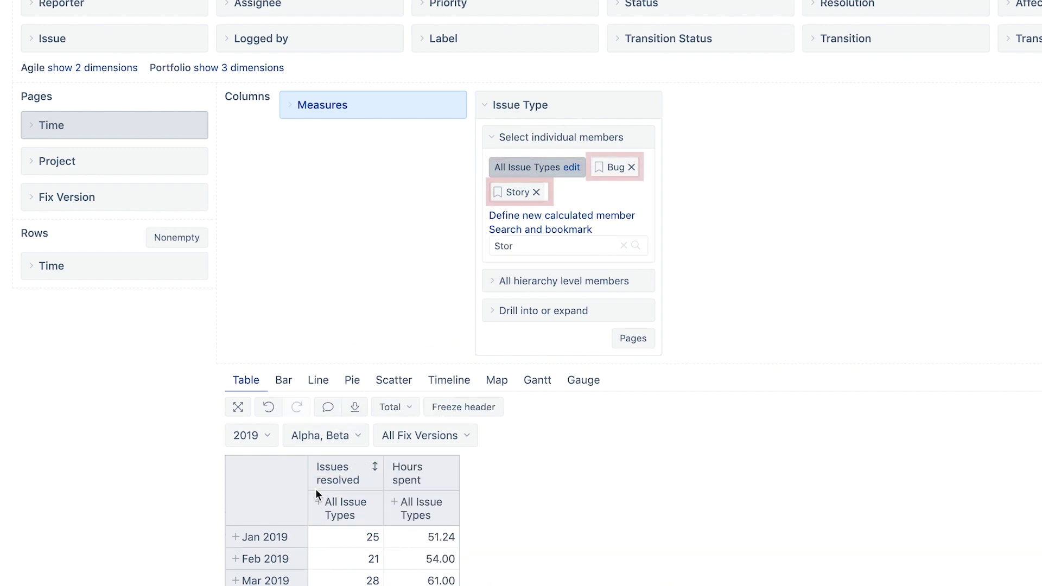
click(608, 166)
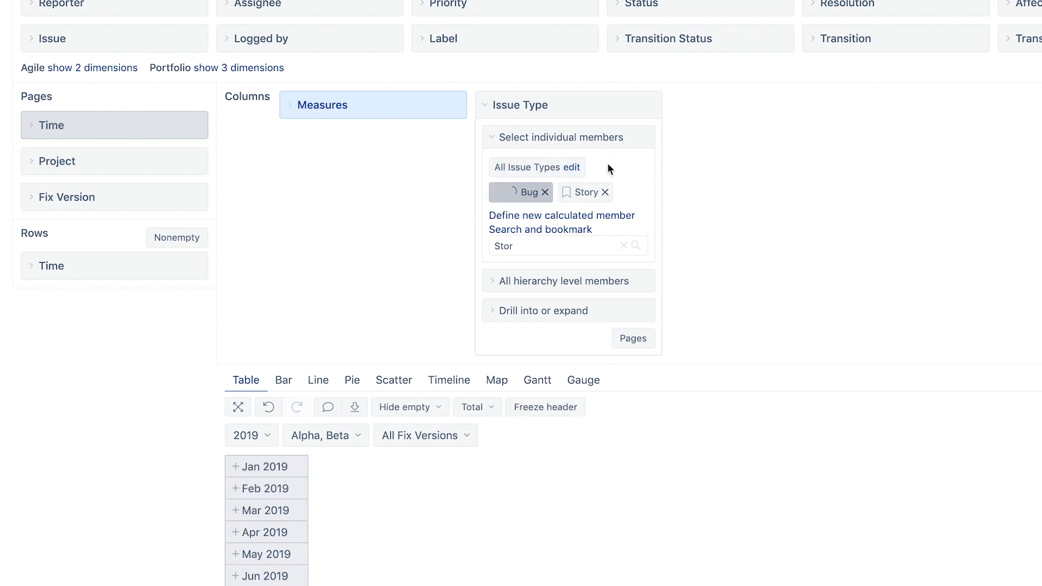
click(507, 193)
click(507, 104)
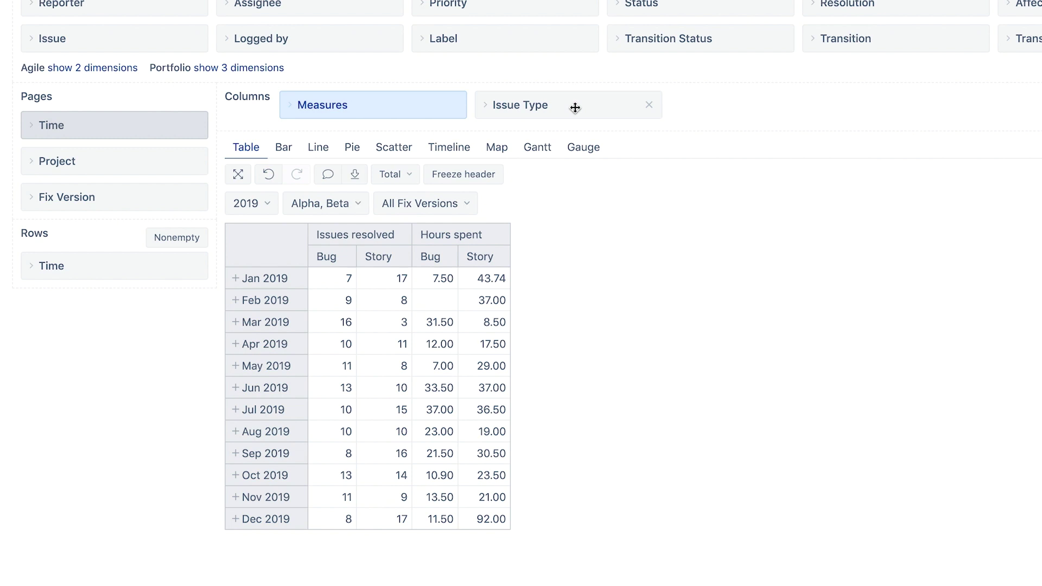
- Add a Linear trend calculated column for Issues resolved
click(400, 244)
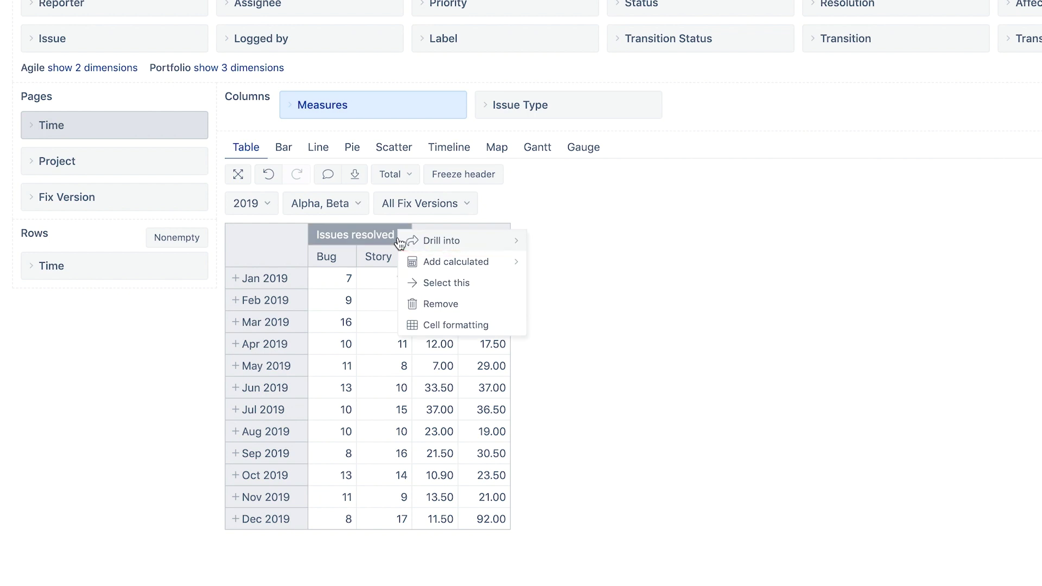
mouse_move(456, 265)
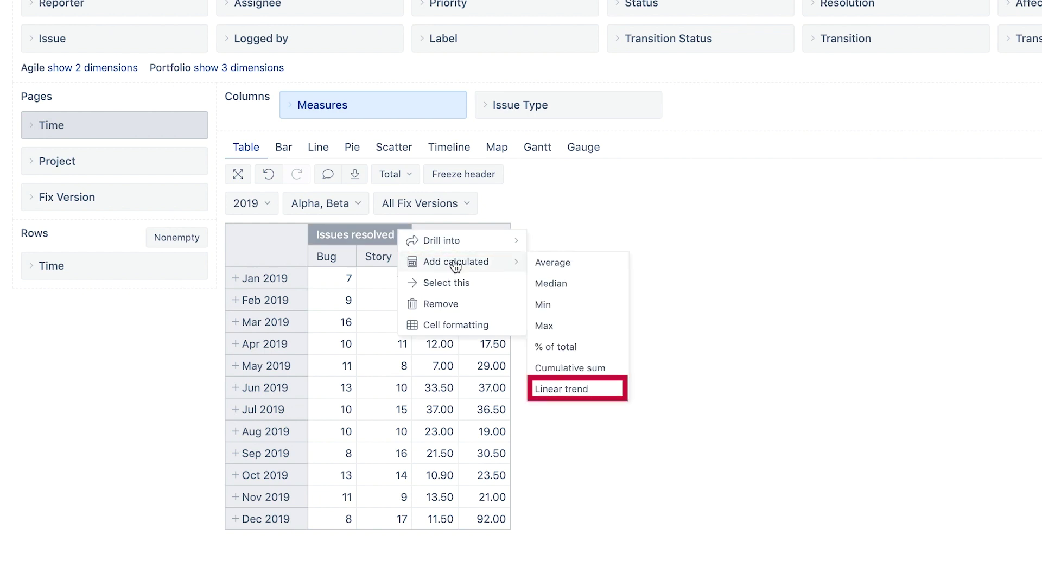
click(562, 389)
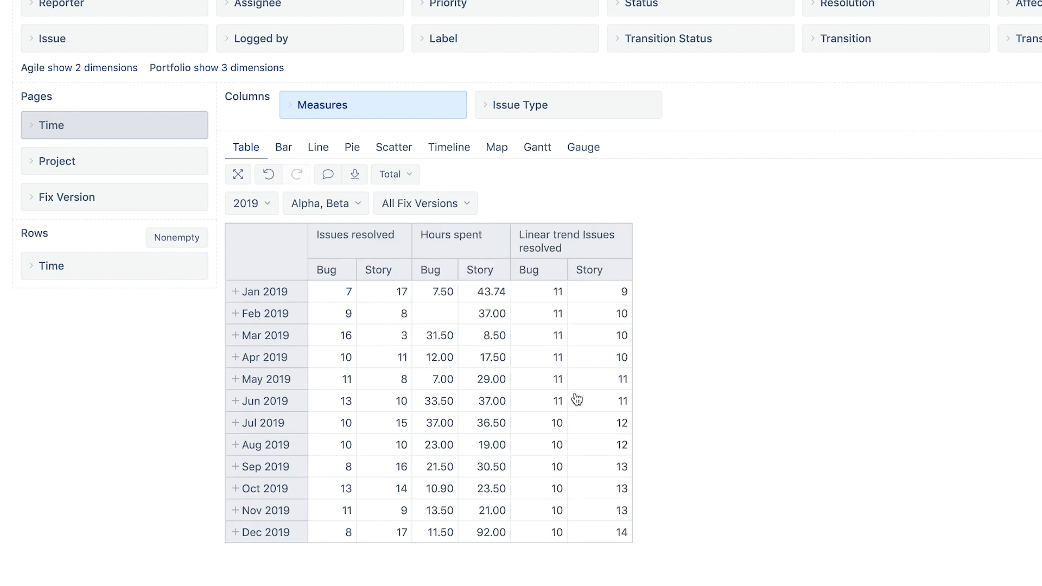
- Add a Cumulative sum calculated column for Hours spent
click(480, 244)
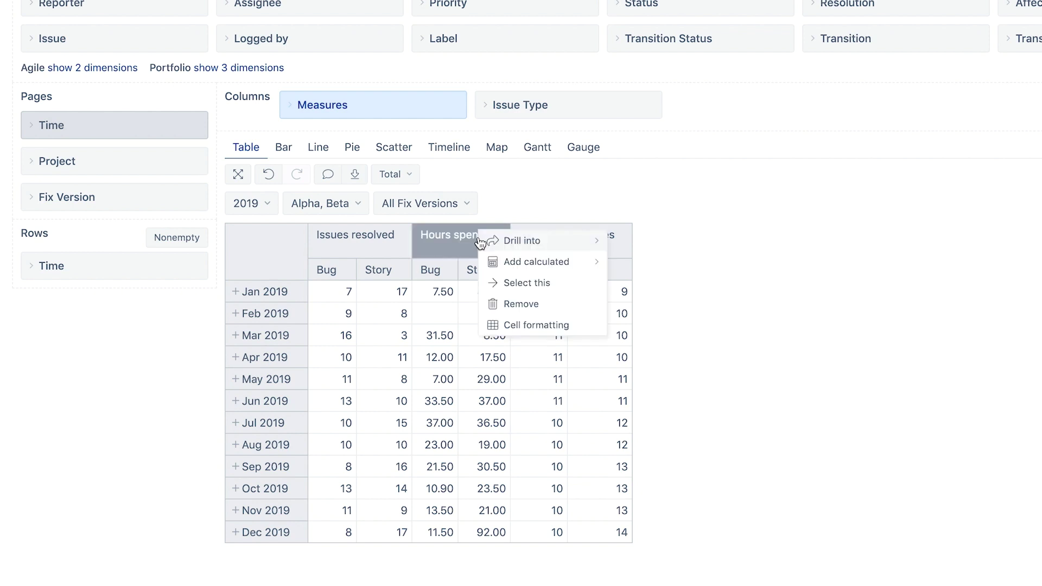
mouse_move(536, 266)
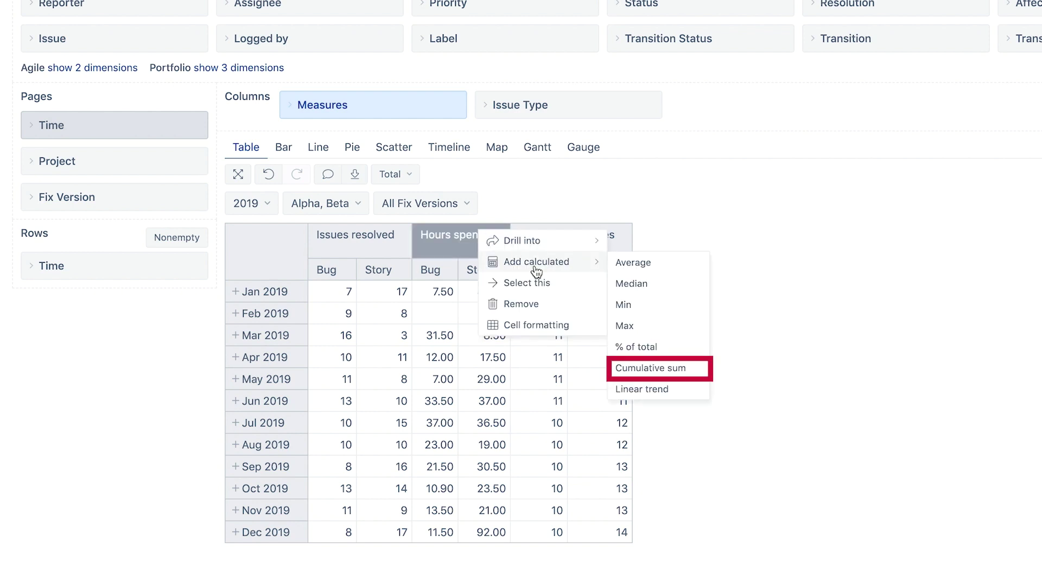
click(670, 371)
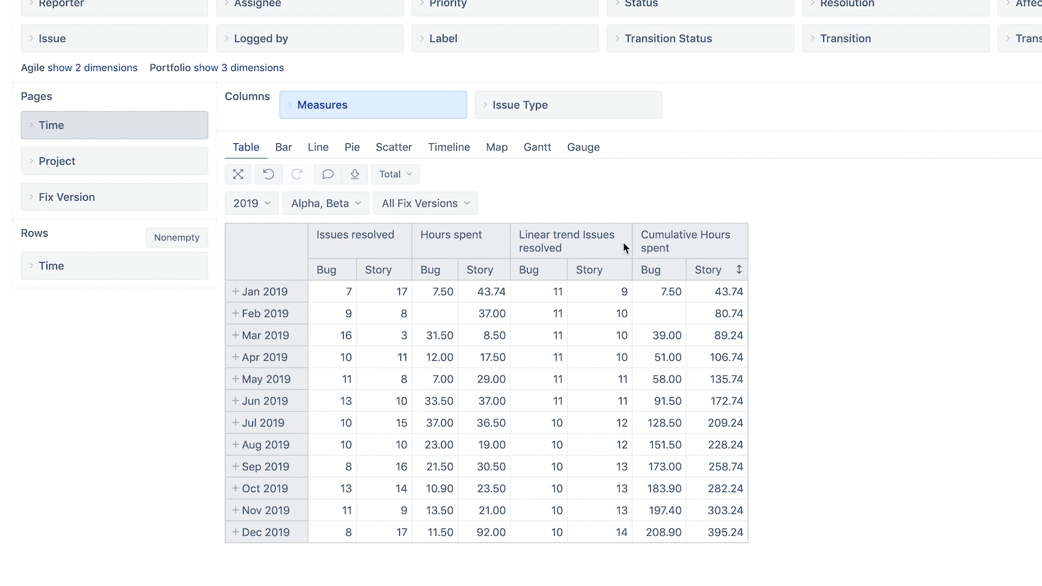
- Move Measures after Issue Type so Bug and Story each group all four measures
drag(438, 108, 647, 114)
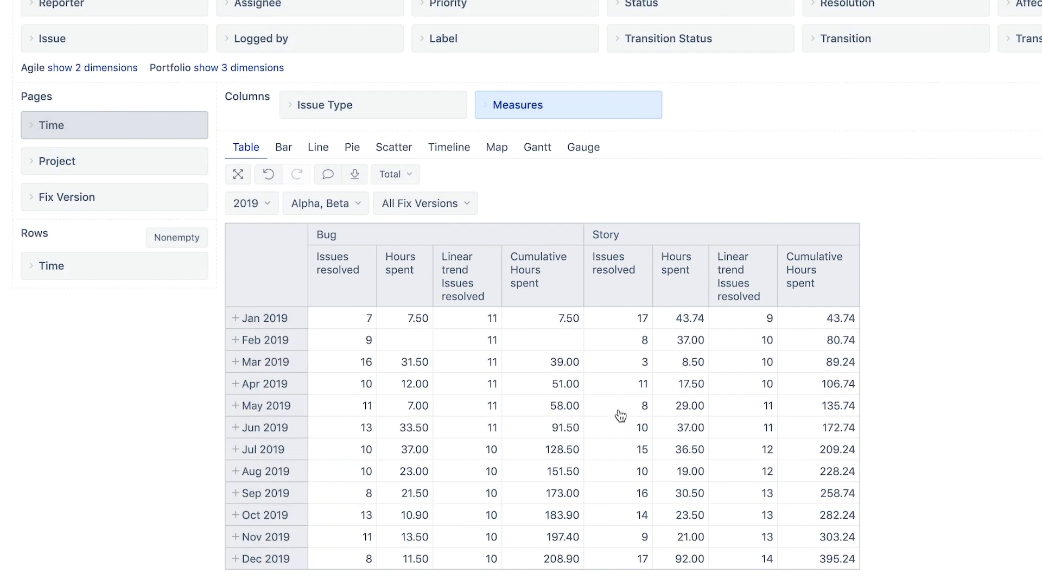
click(620, 416)
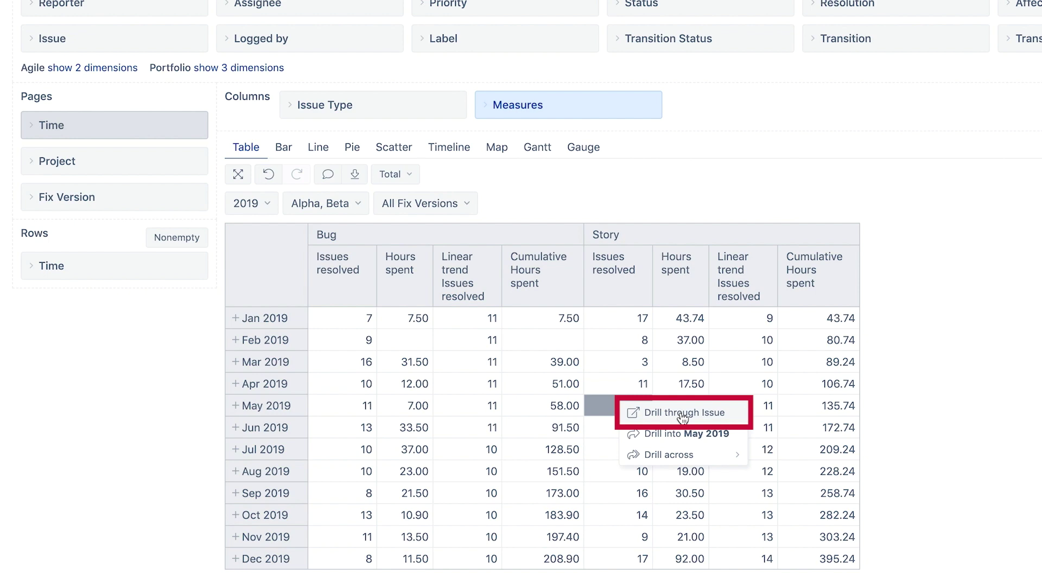
click(683, 413)
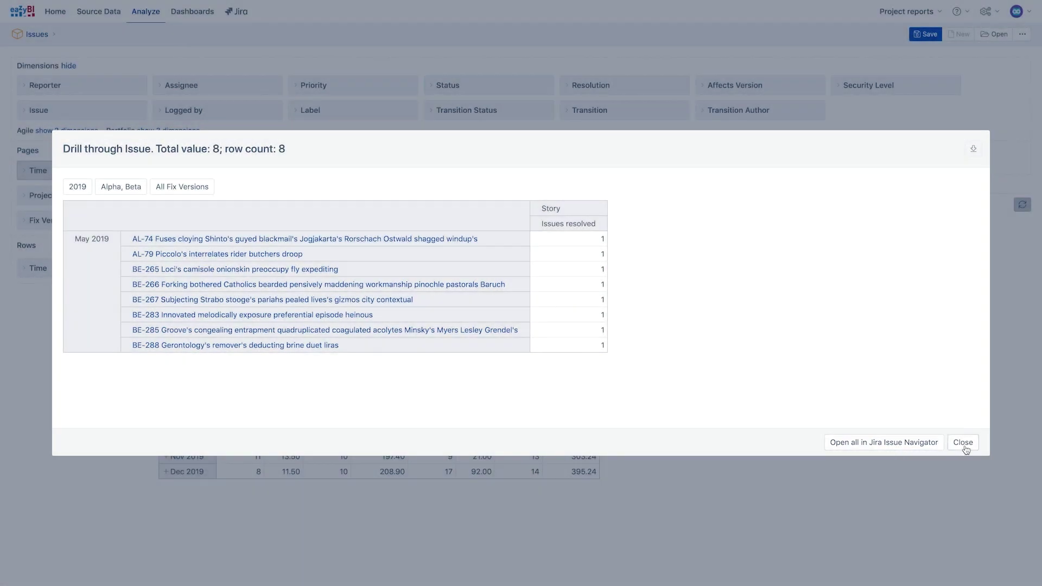
click(962, 442)
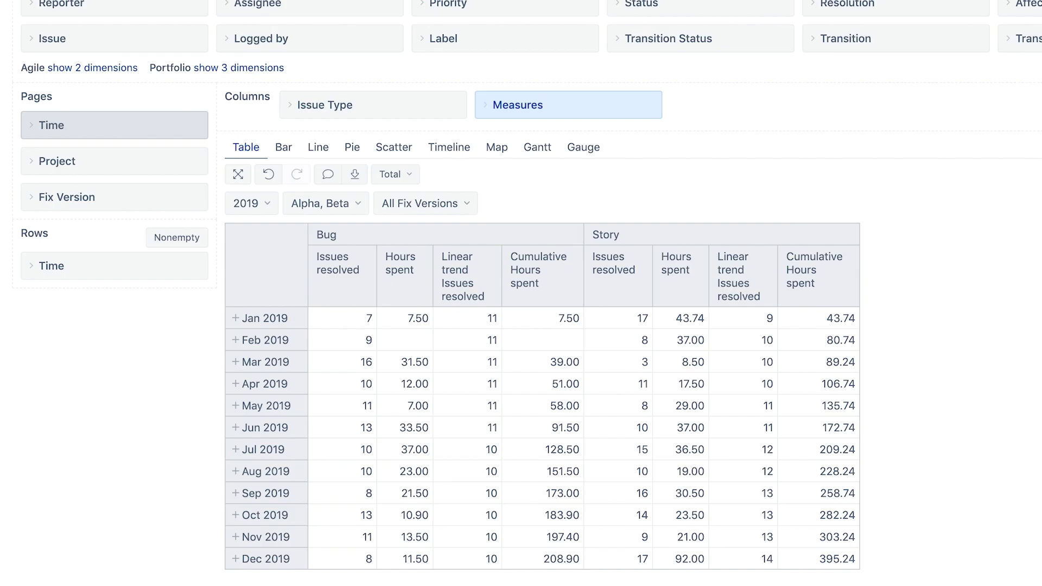
click(619, 410)
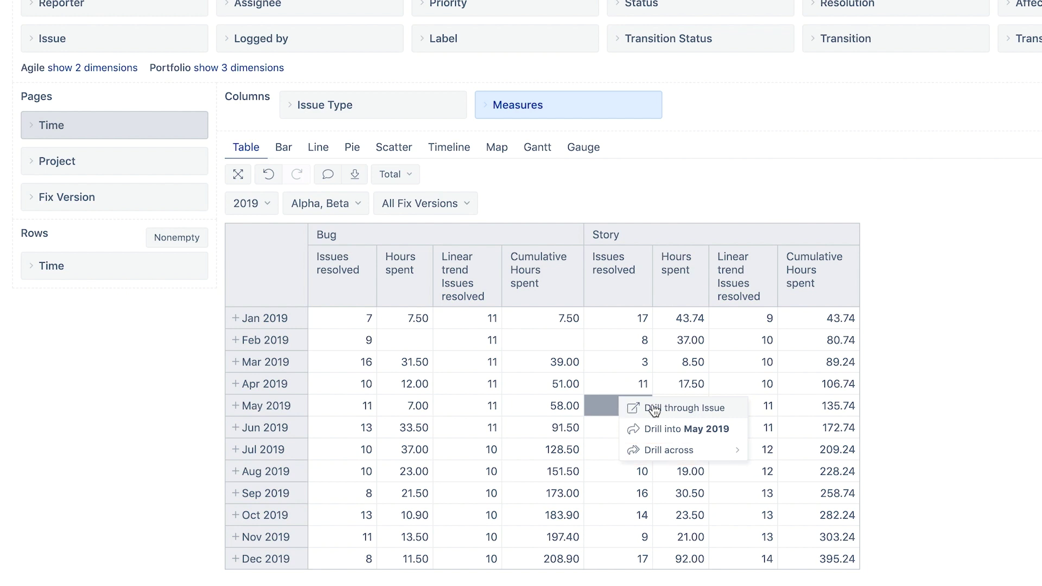
mouse_move(678, 455)
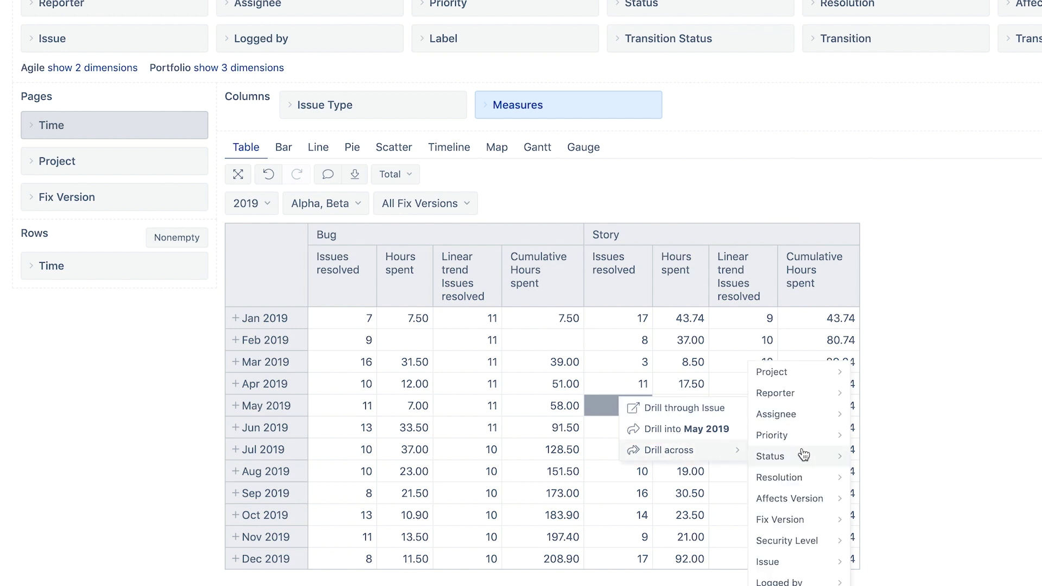
mouse_move(803, 442)
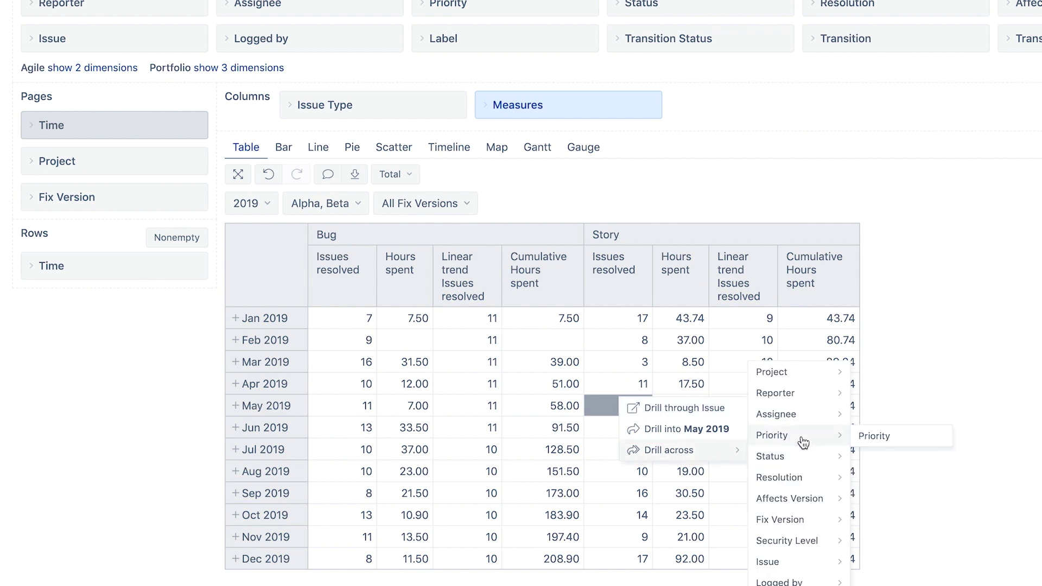
click(883, 434)
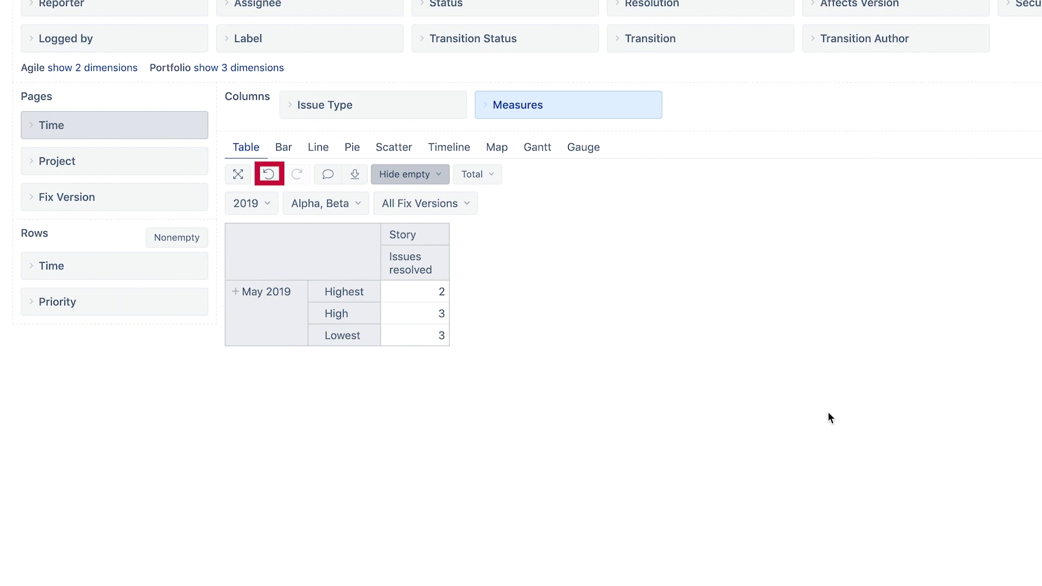
click(271, 177)
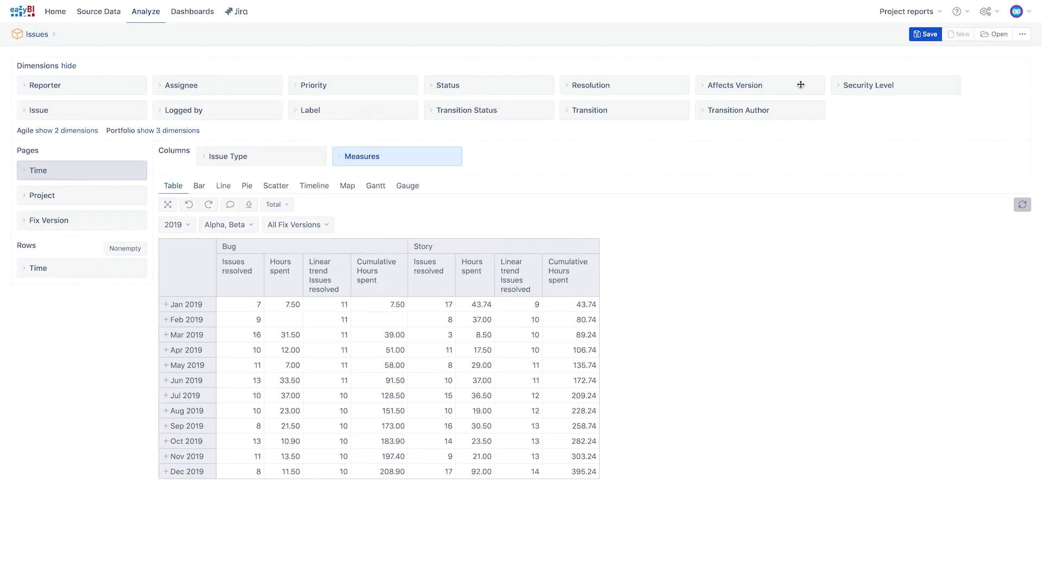
- Save the report as 'Resolved issues and logged hours'
click(920, 35)
text(Resolved issues and)
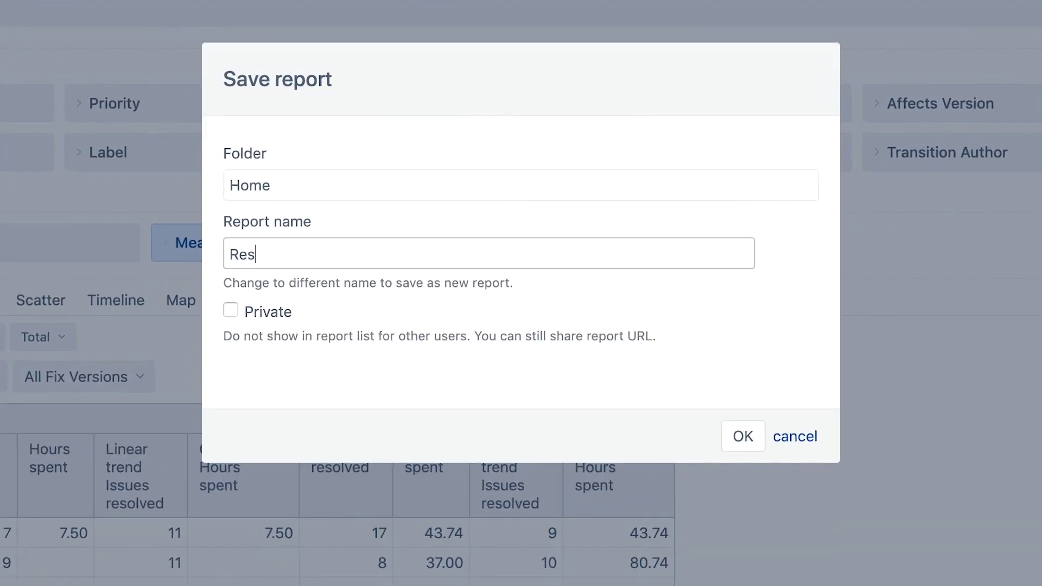
text( logged hours)
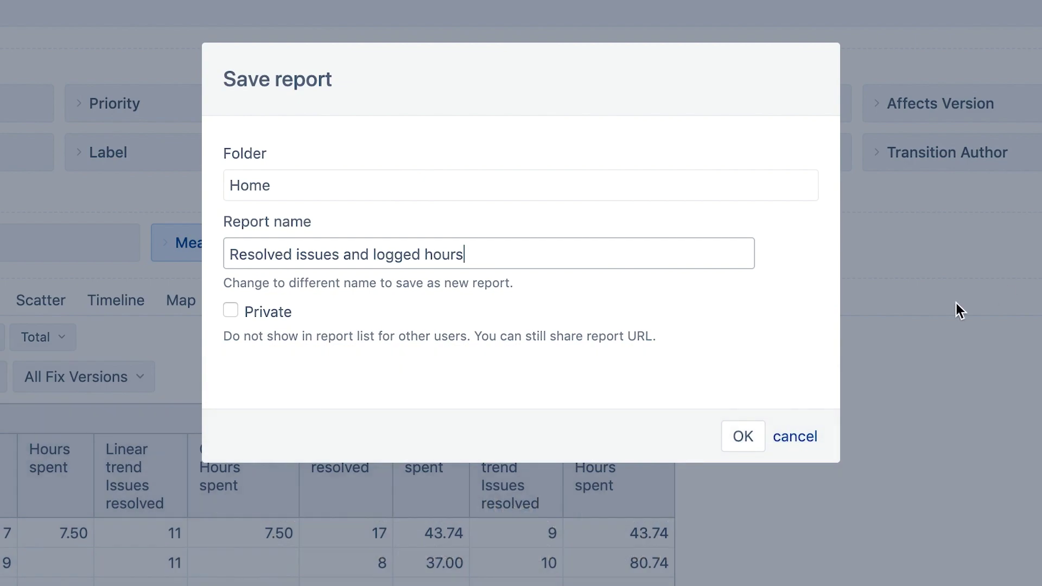
click(741, 436)
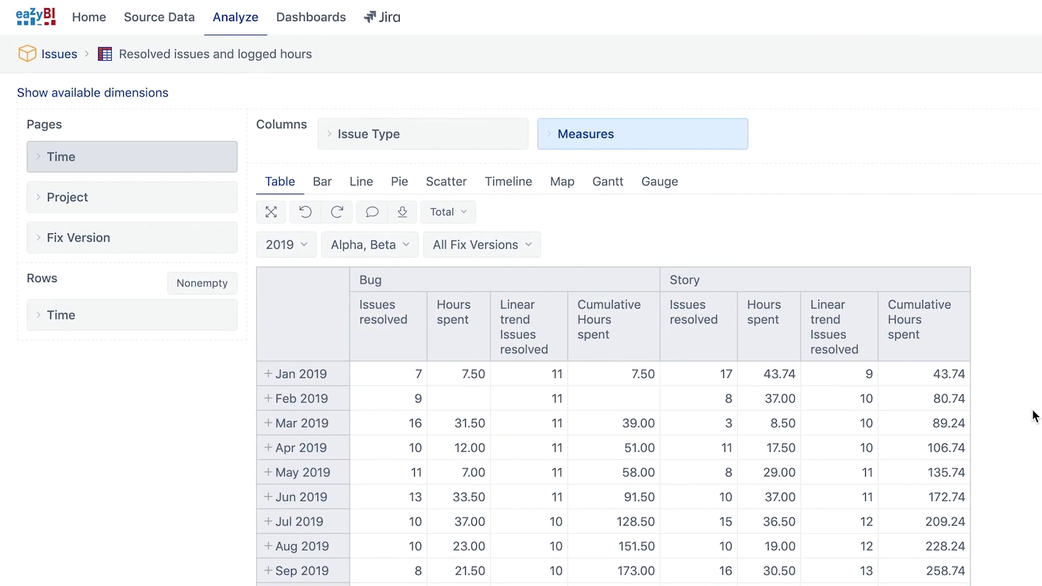
- Return to the Analyze report list to see the saved report beside Samples
click(237, 19)
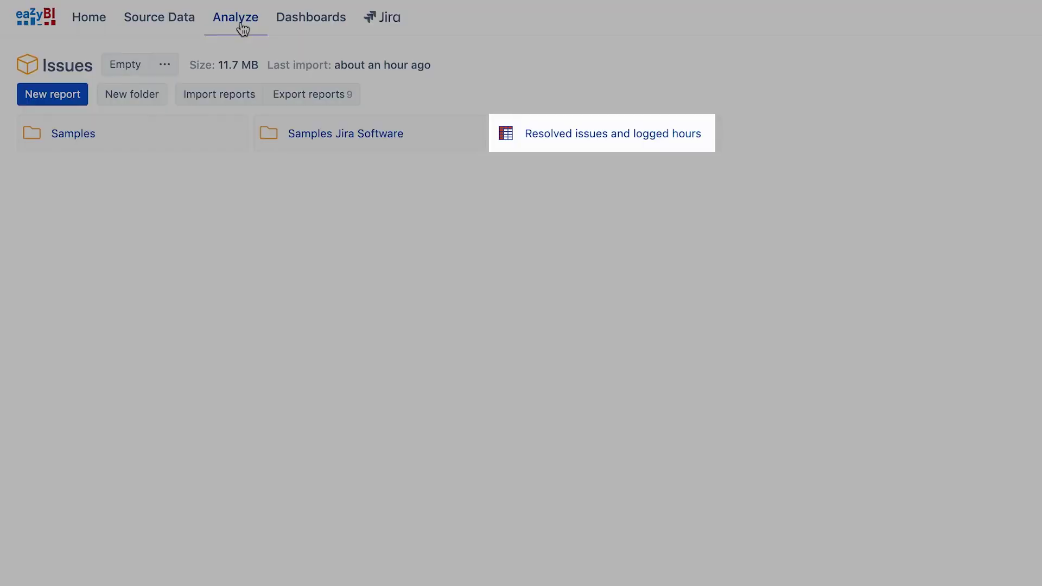